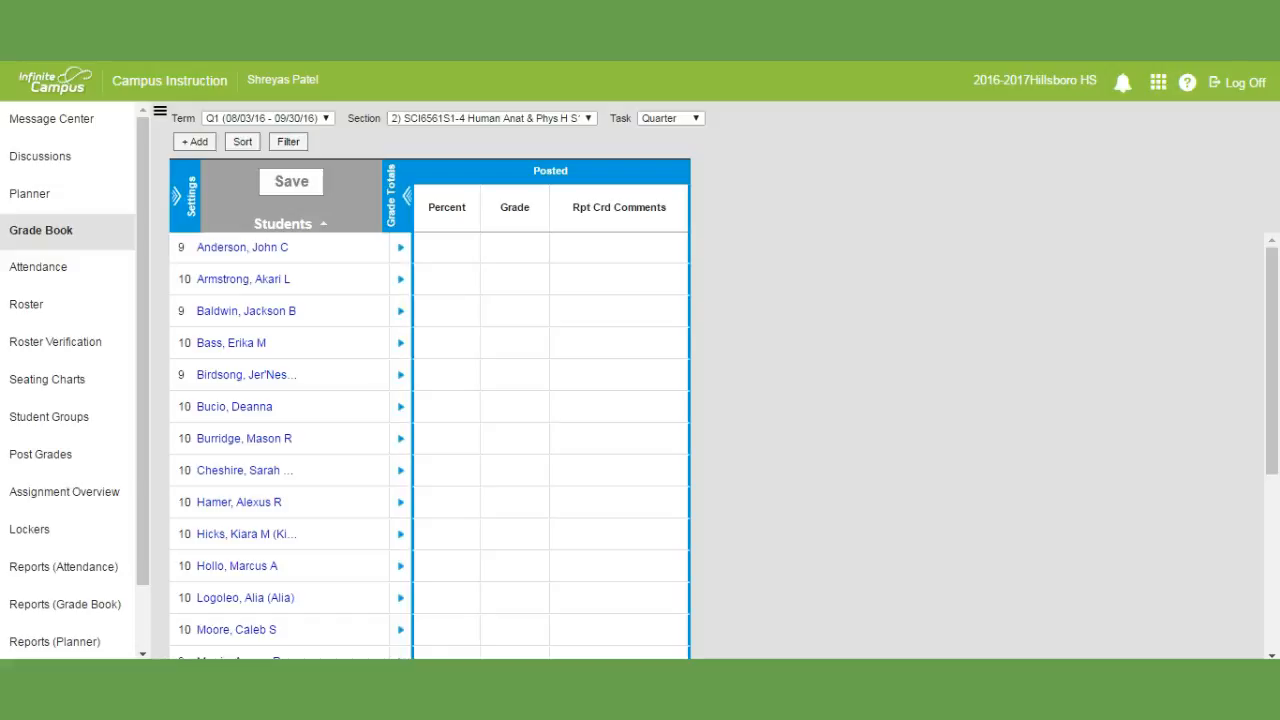
# Step: Add a grade book category named Summative Tasks with a weight of 1
pyautogui.click(190, 225)
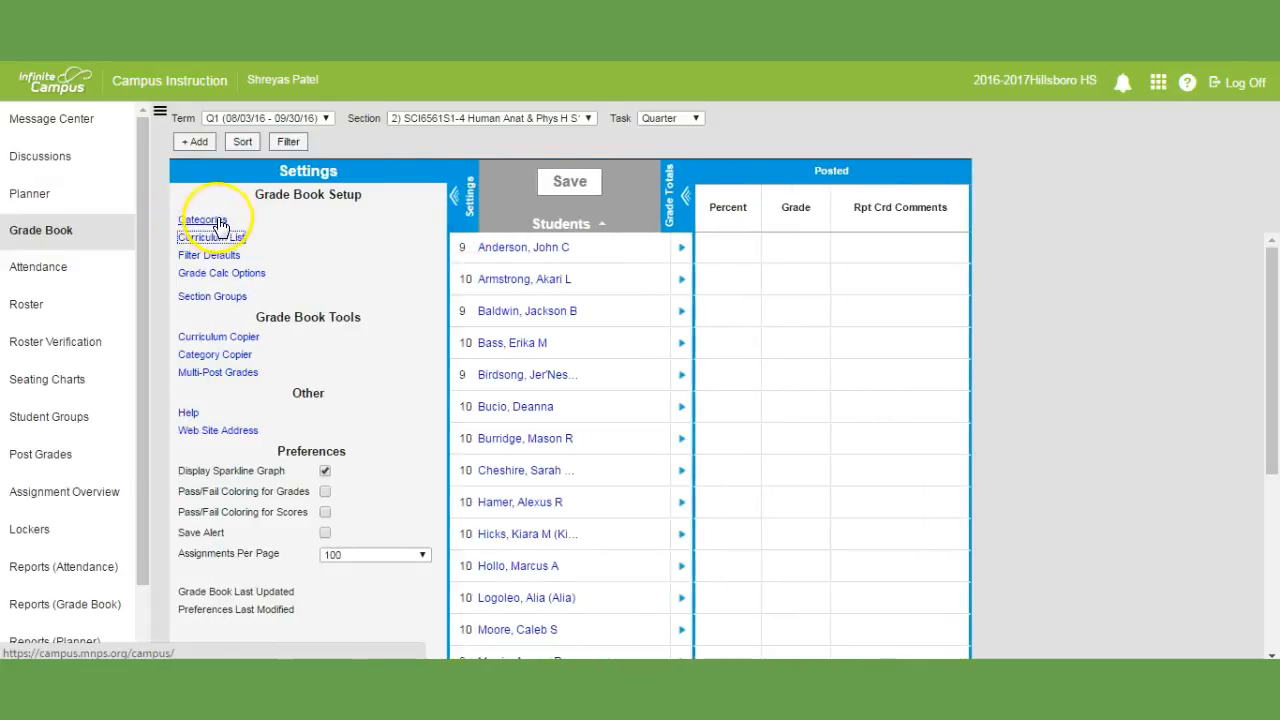
pyautogui.click(217, 222)
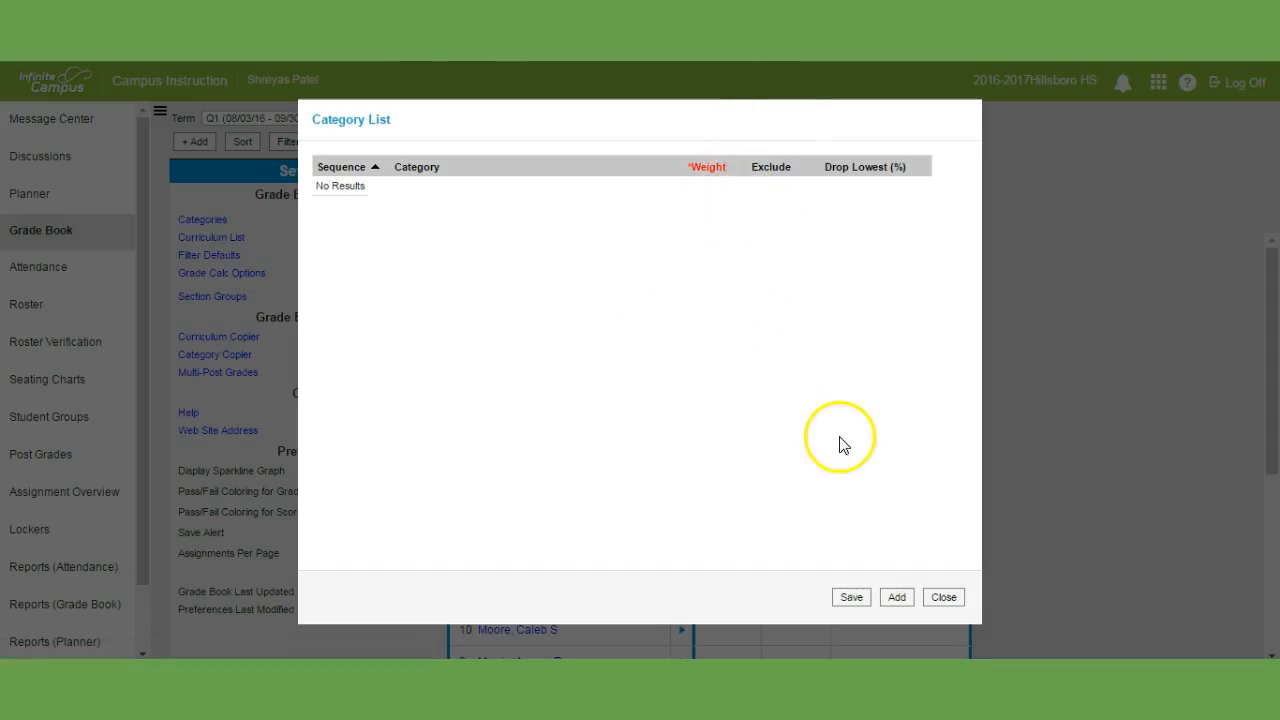
pyautogui.click(891, 599)
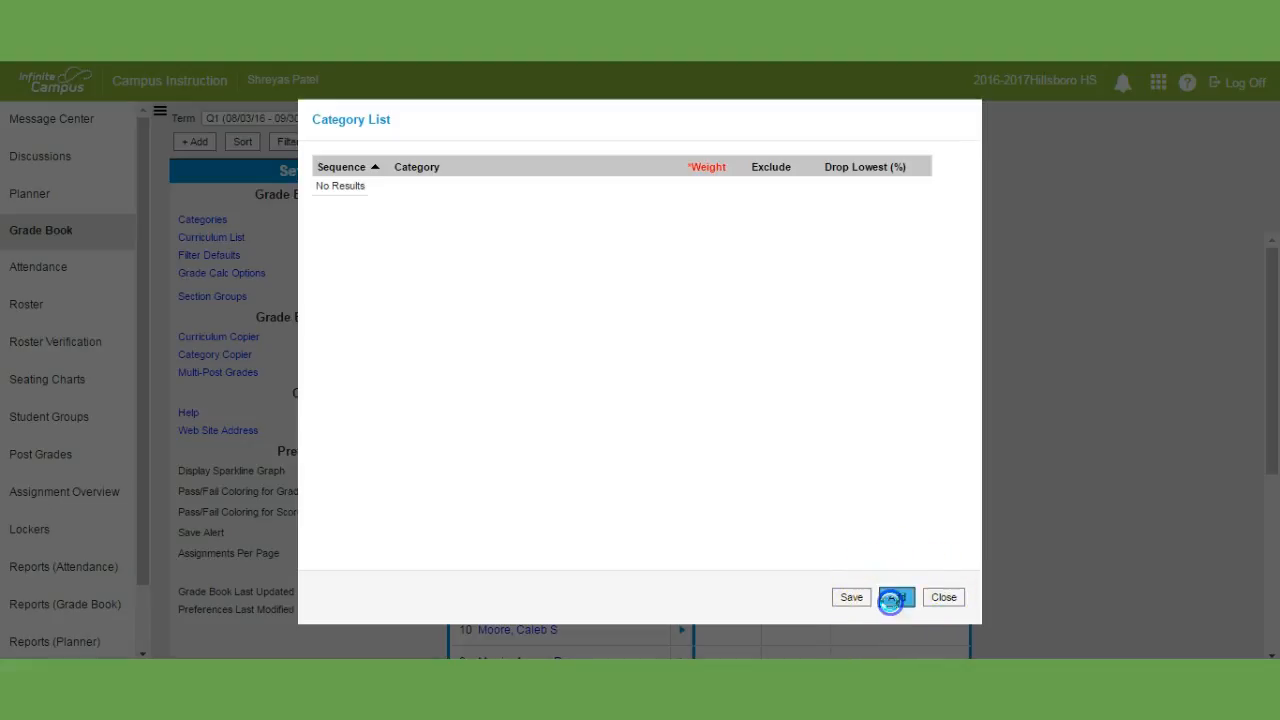
pyautogui.click(414, 190)
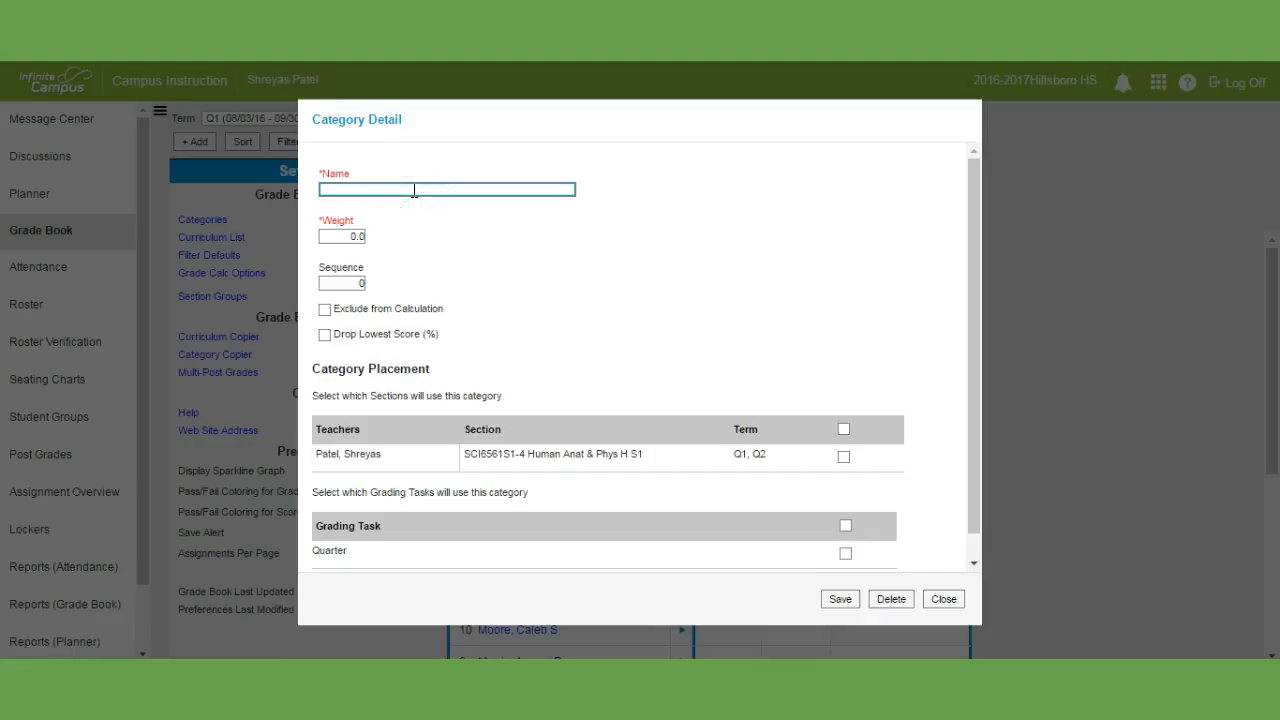
pyautogui.write('Summative Tasks')
pyautogui.click(380, 238)
pyautogui.write('1')
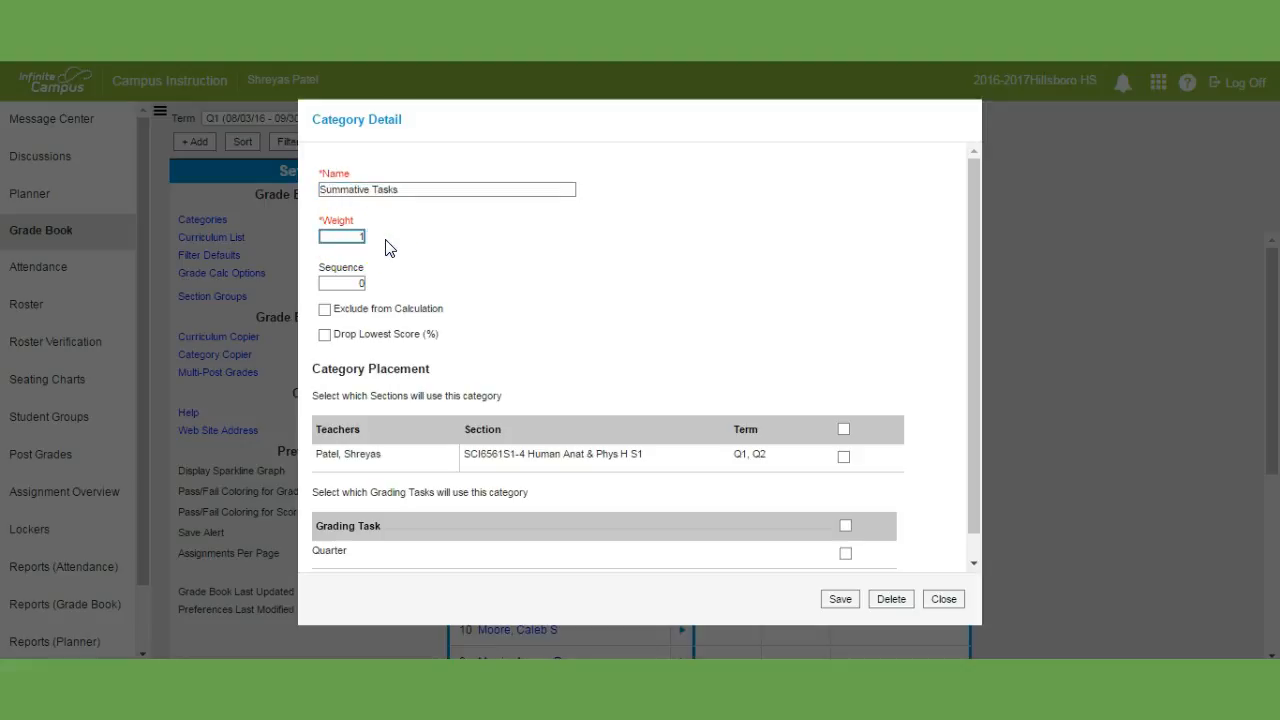
# Step: Apply the Summative Tasks category to all sections and grading tasks, and save it
pyautogui.click(844, 429)
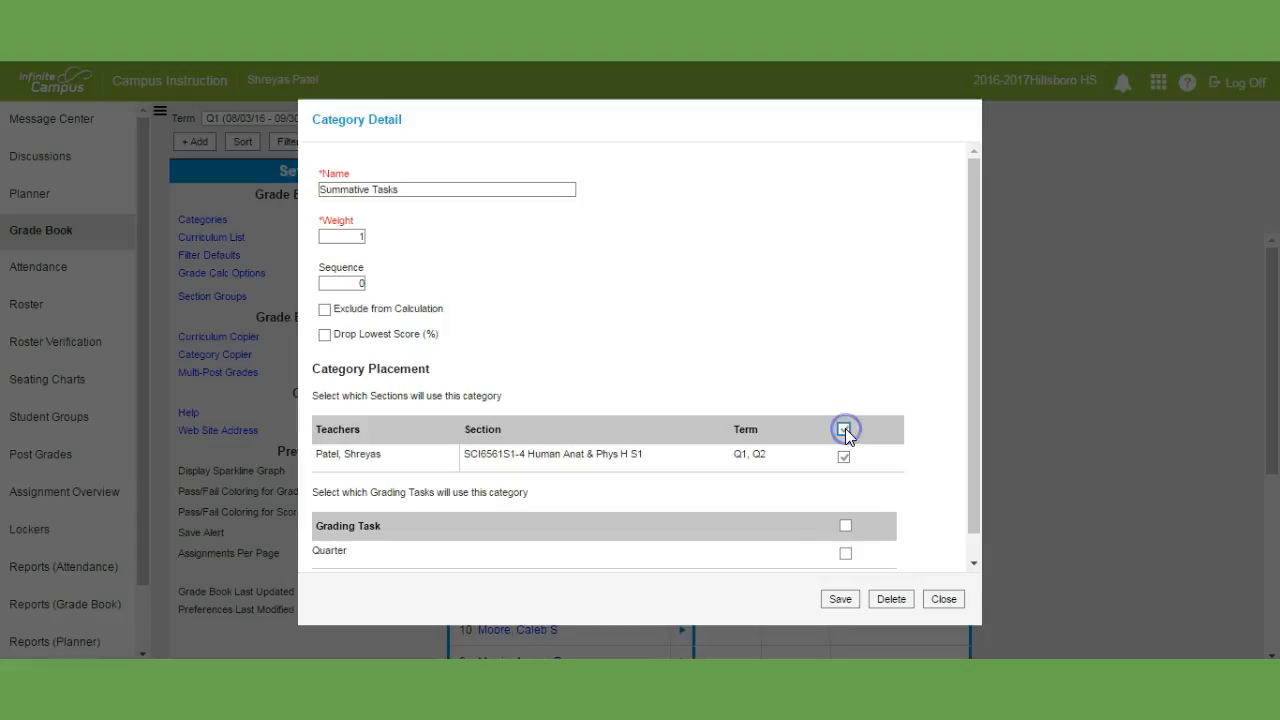
pyautogui.click(845, 526)
pyautogui.moveTo(974, 488); pyautogui.dragTo(972, 534)
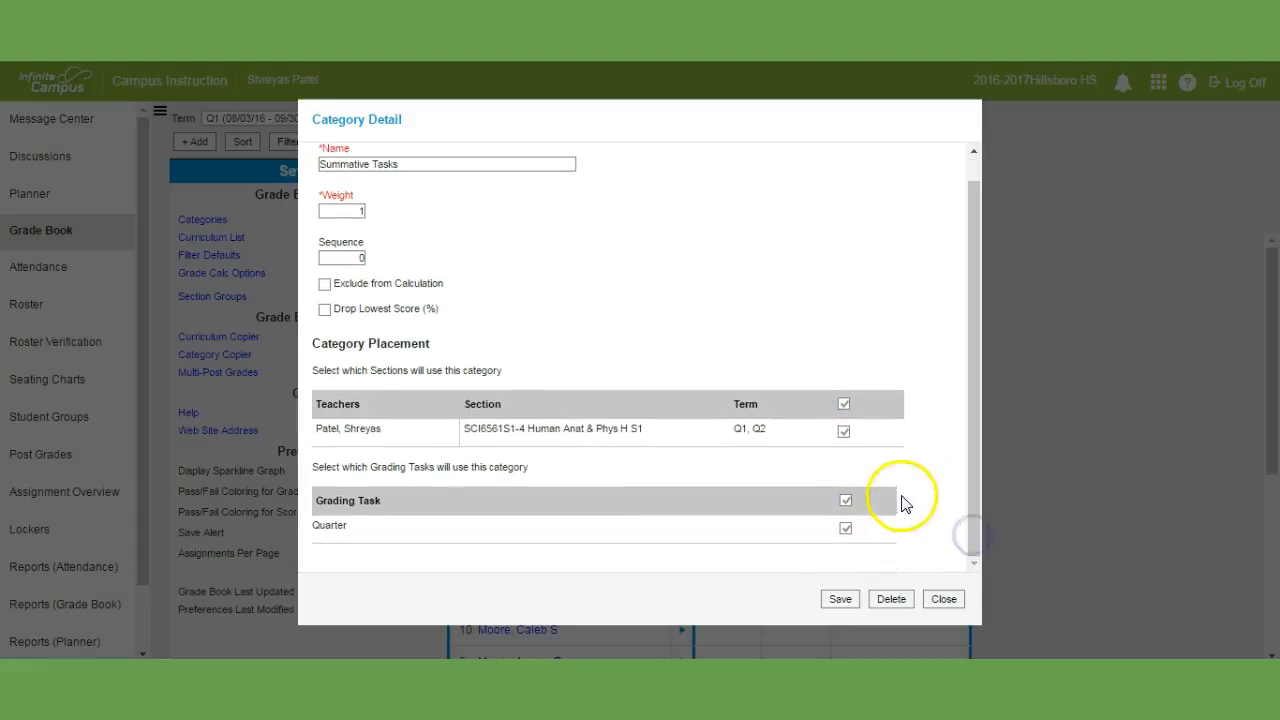
pyautogui.click(843, 601)
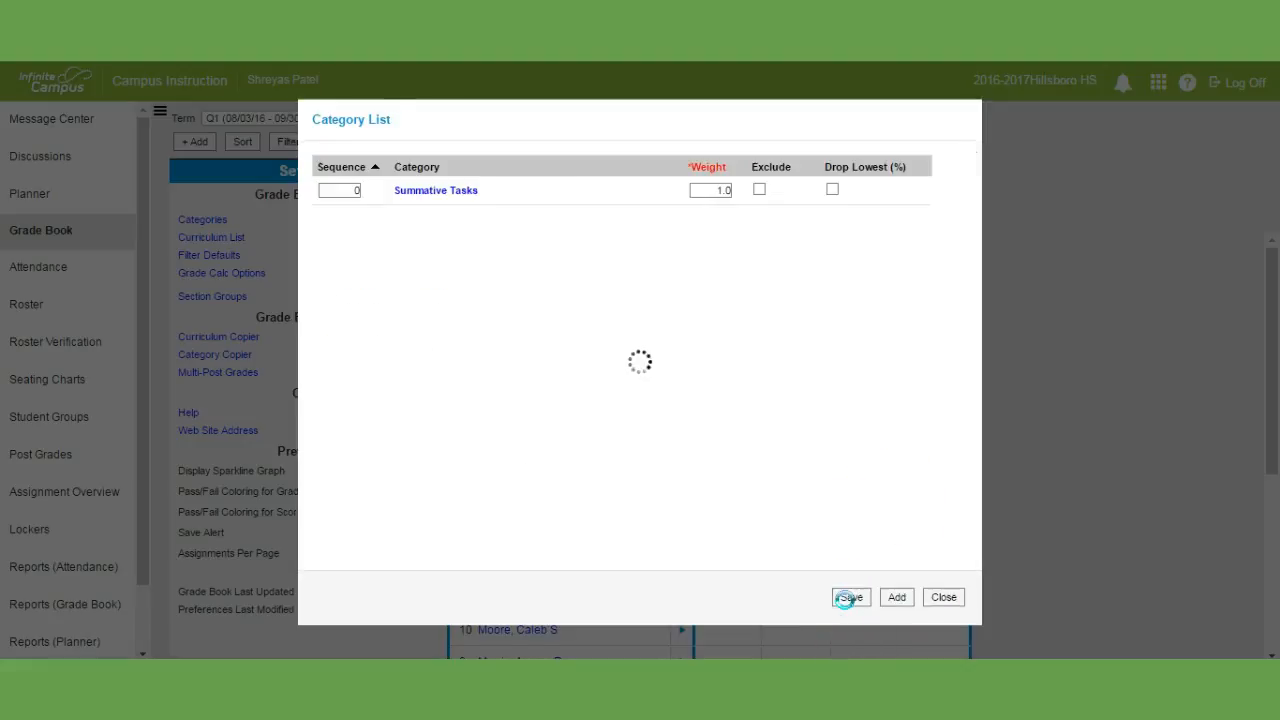
# Step: Create and save a Formative Tasks category for all sections and grading tasks, keeping the default weight of 0.0
pyautogui.click(895, 597)
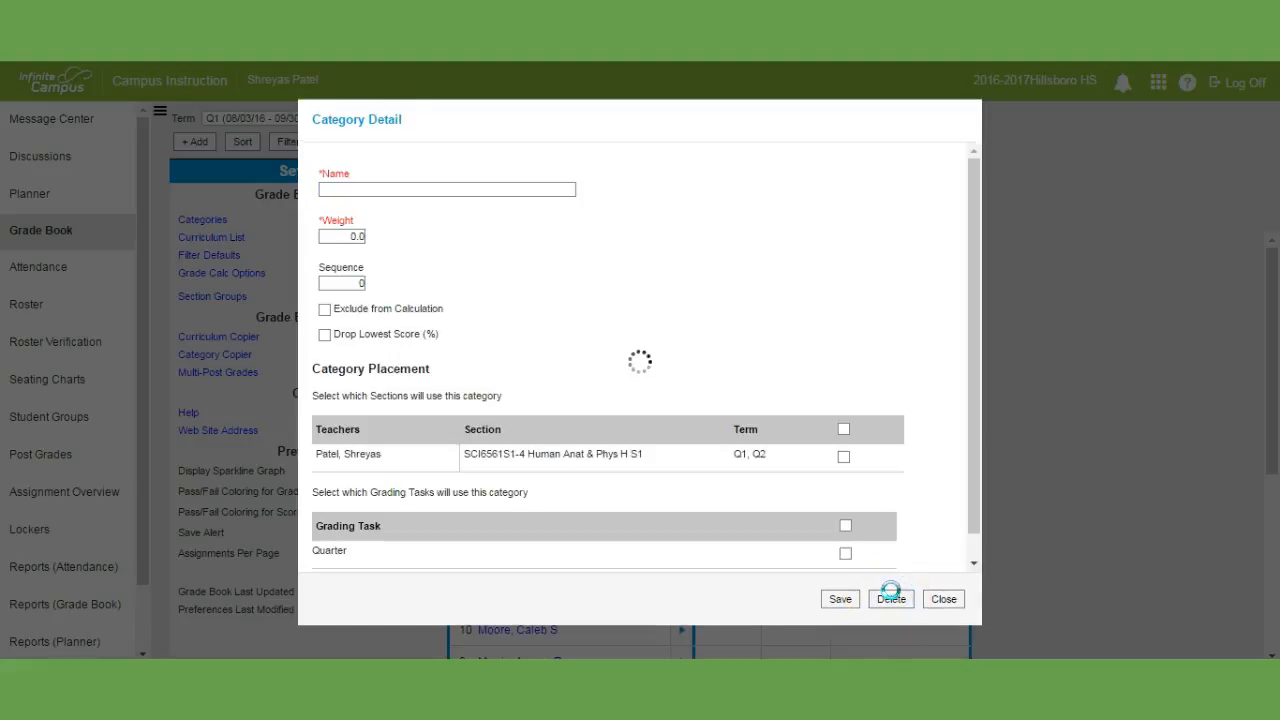
pyautogui.click(407, 186)
pyautogui.write('Formative Tasks')
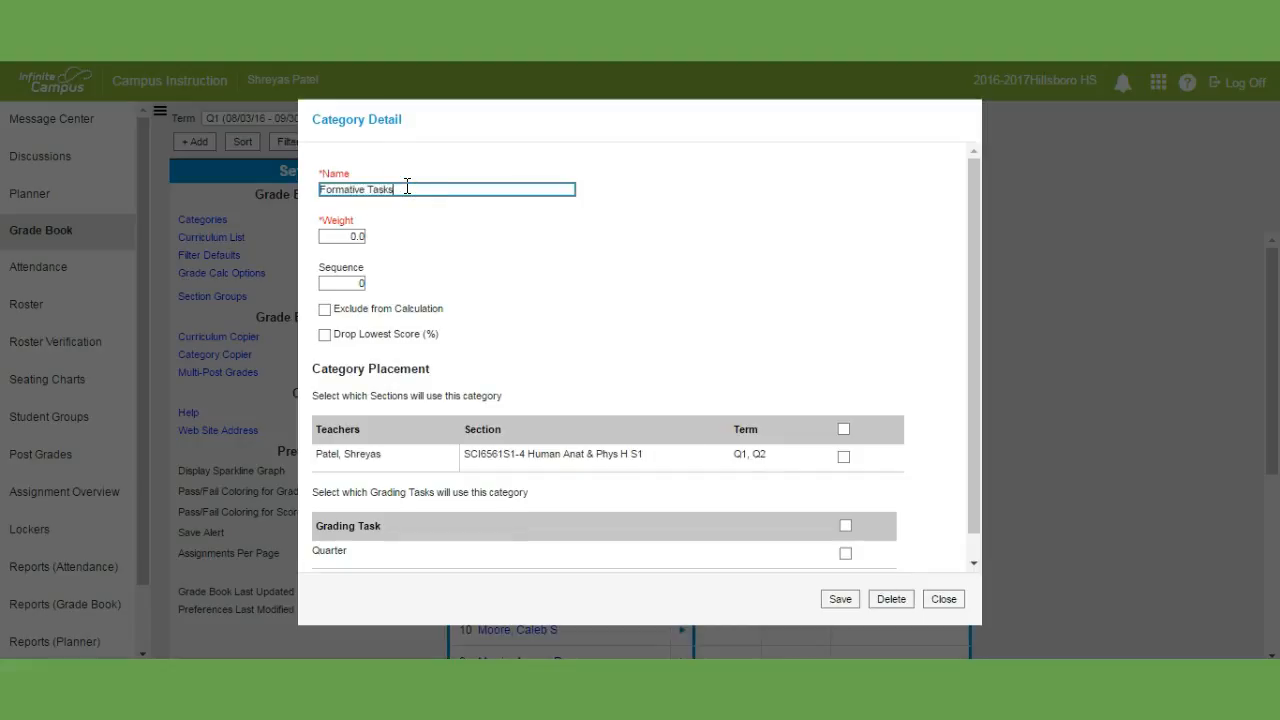
pyautogui.click(344, 236)
pyautogui.click(845, 429)
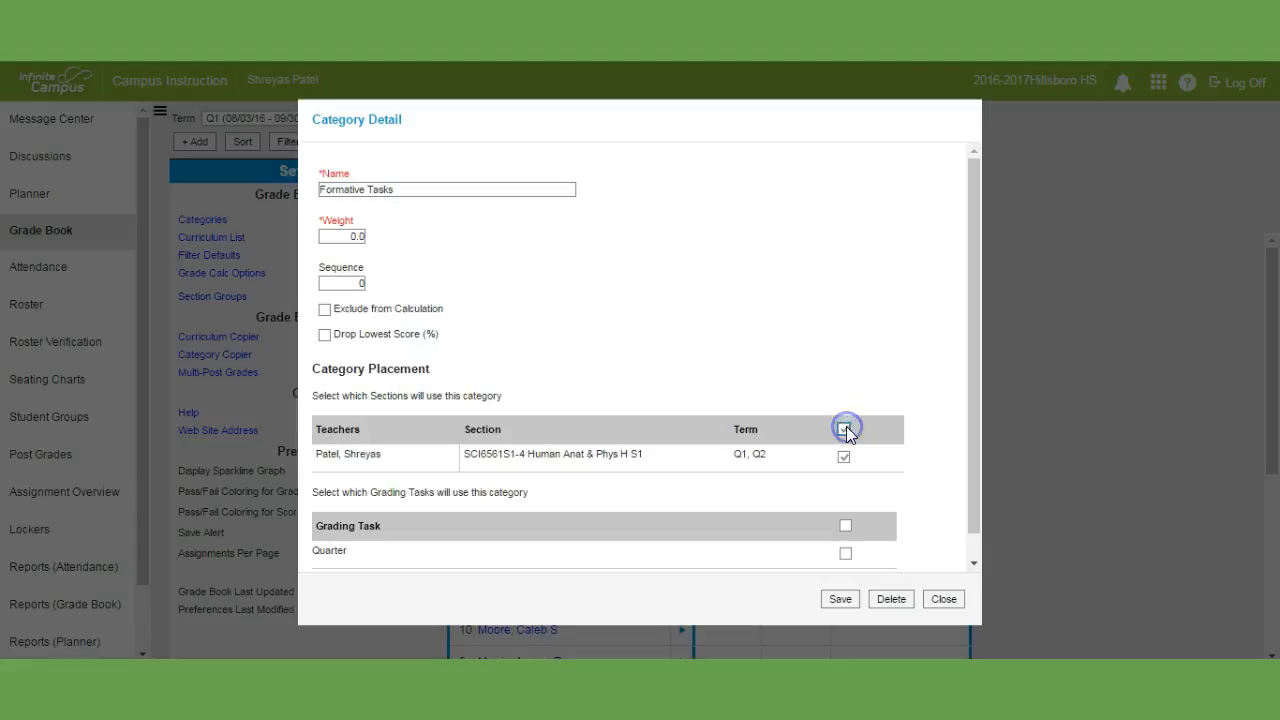
pyautogui.click(846, 527)
pyautogui.scroll(-1, 949, 494)
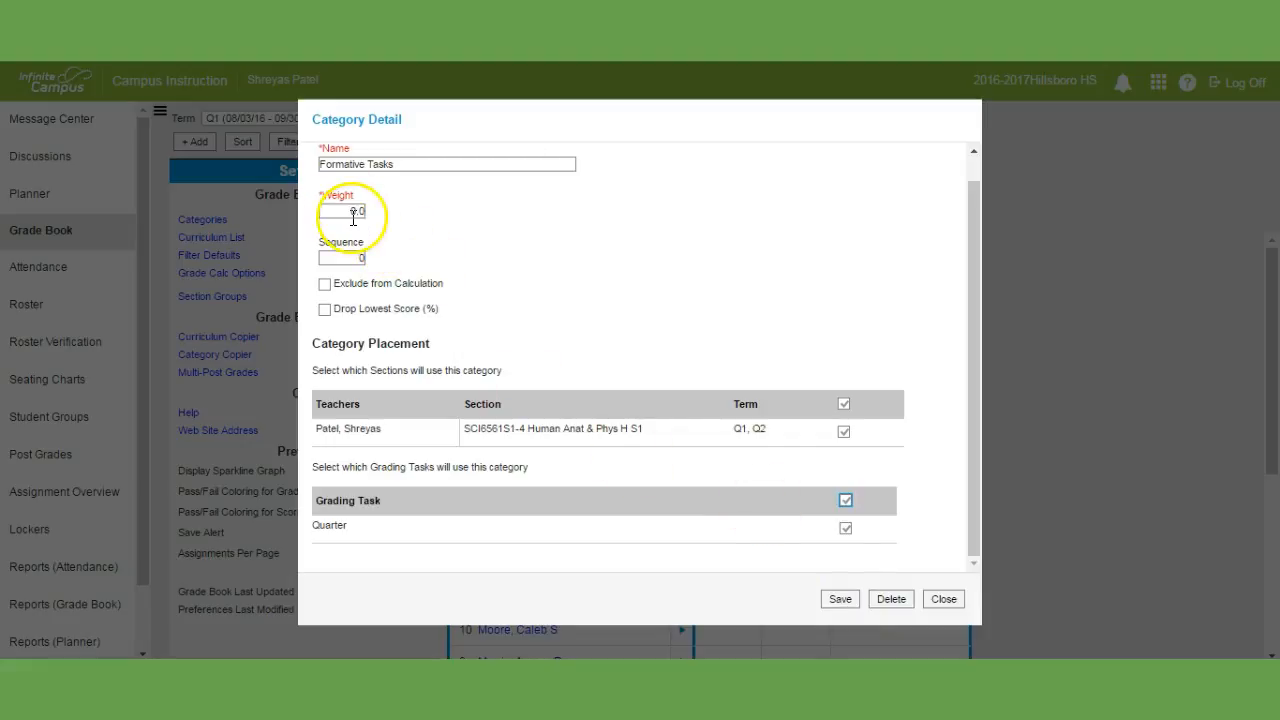
pyautogui.click(838, 600)
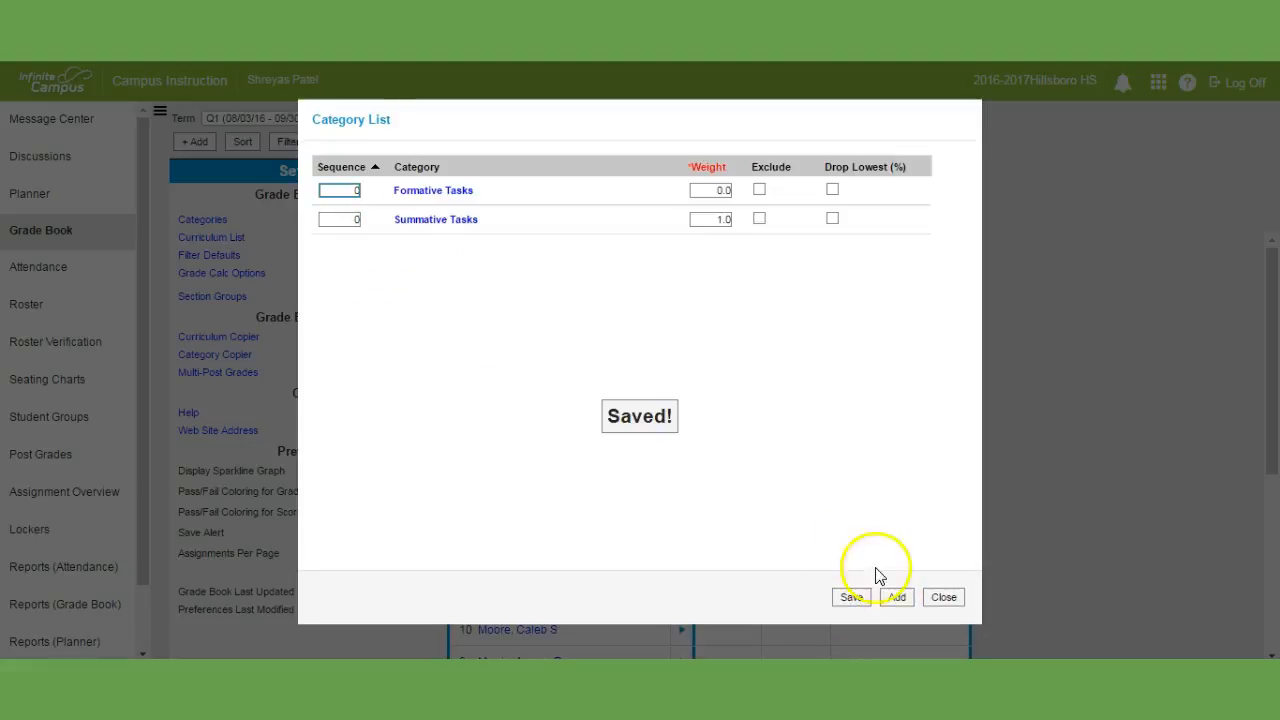
# Step: Create and save a category named Habits and Attitudes towards Learning for all sections and grading tasks, and close the category list
pyautogui.click(899, 596)
pyautogui.click(490, 189)
pyautogui.write('Habits and ')
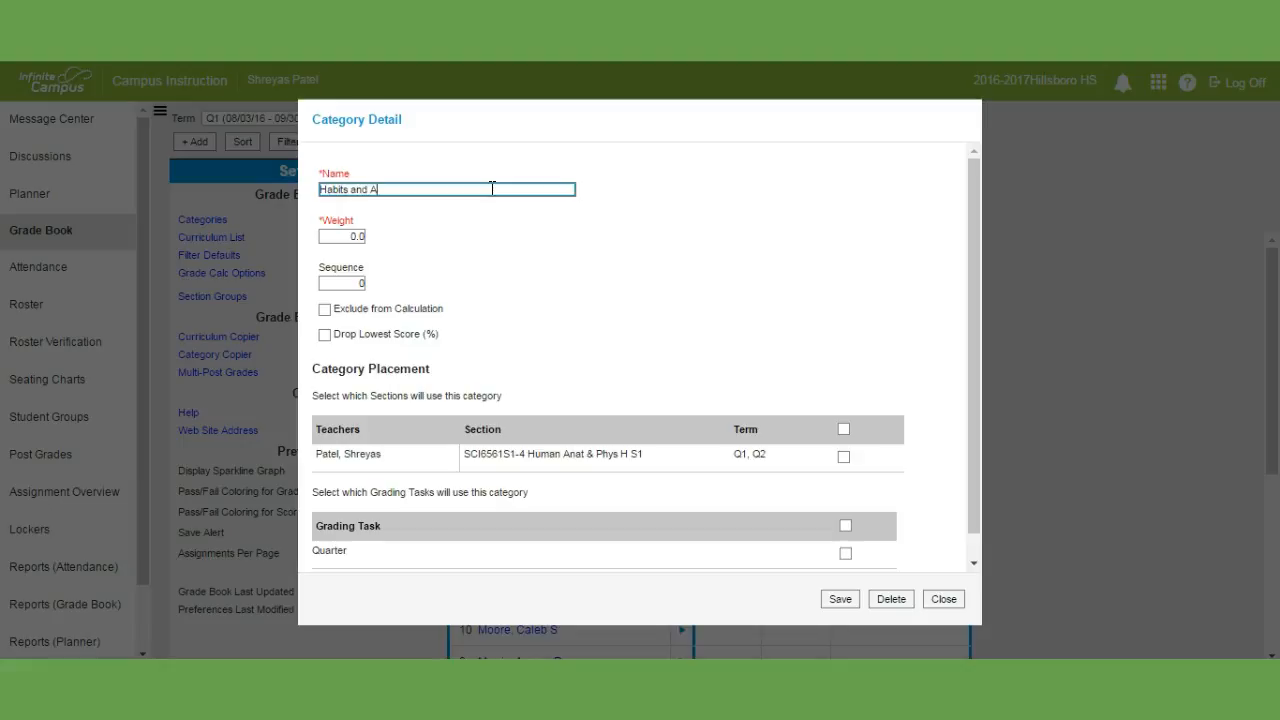
pyautogui.write('Attitudes towards Learning')
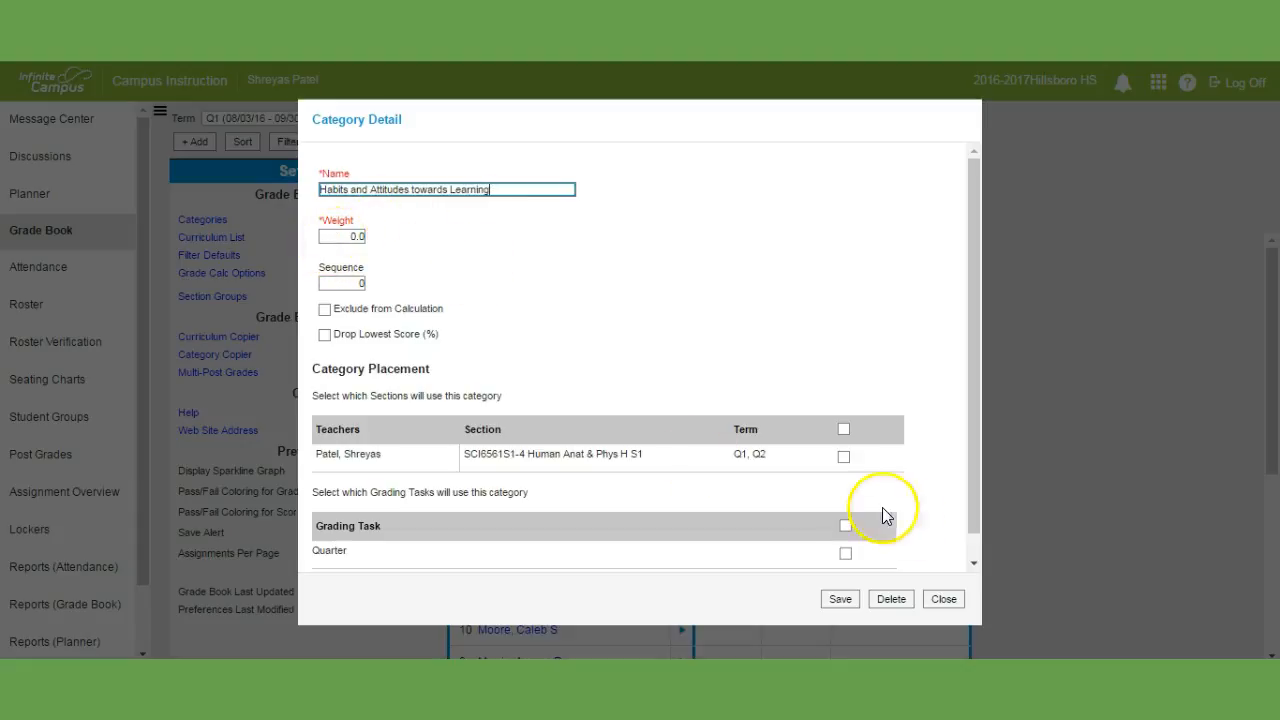
pyautogui.click(845, 430)
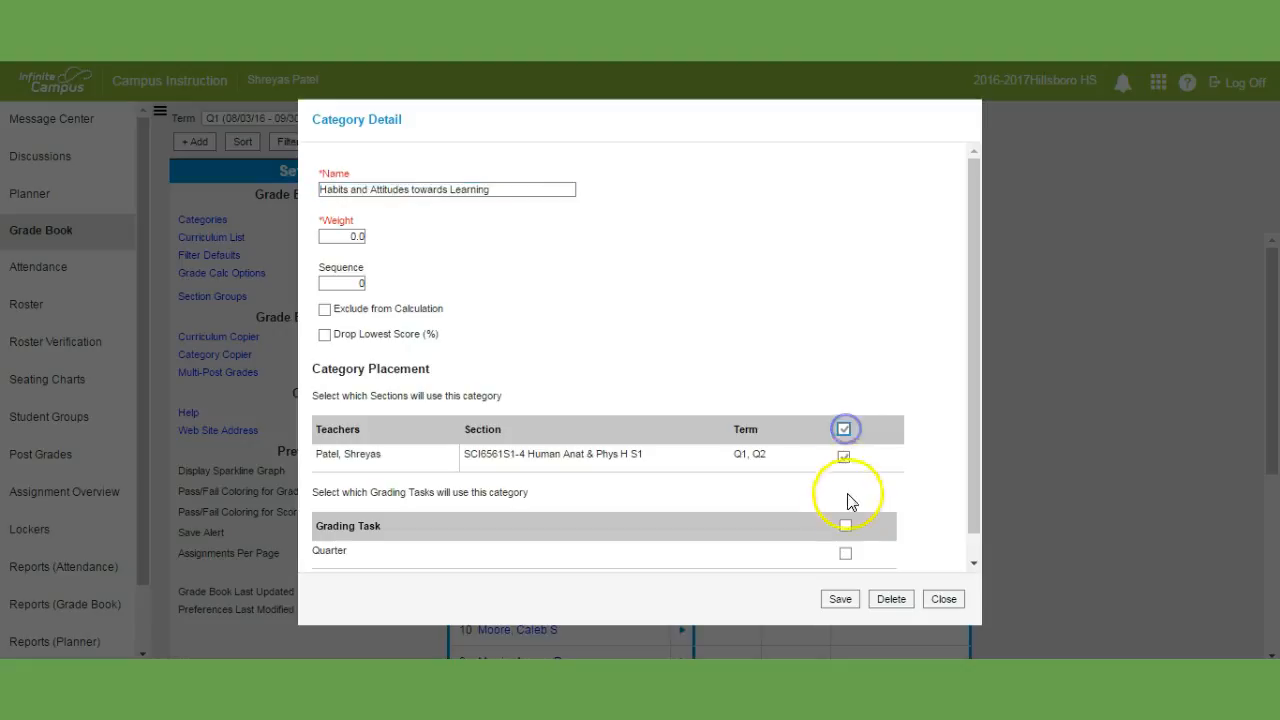
pyautogui.click(845, 525)
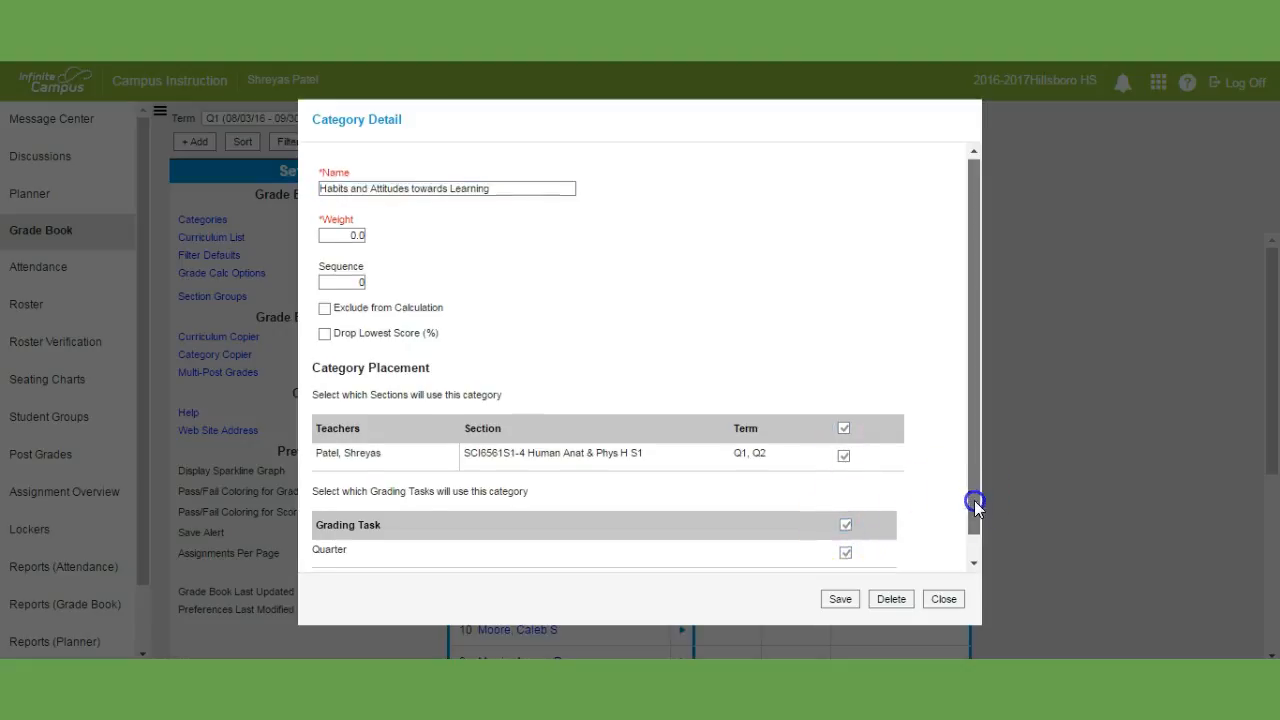
pyautogui.click(973, 505)
pyautogui.click(838, 600)
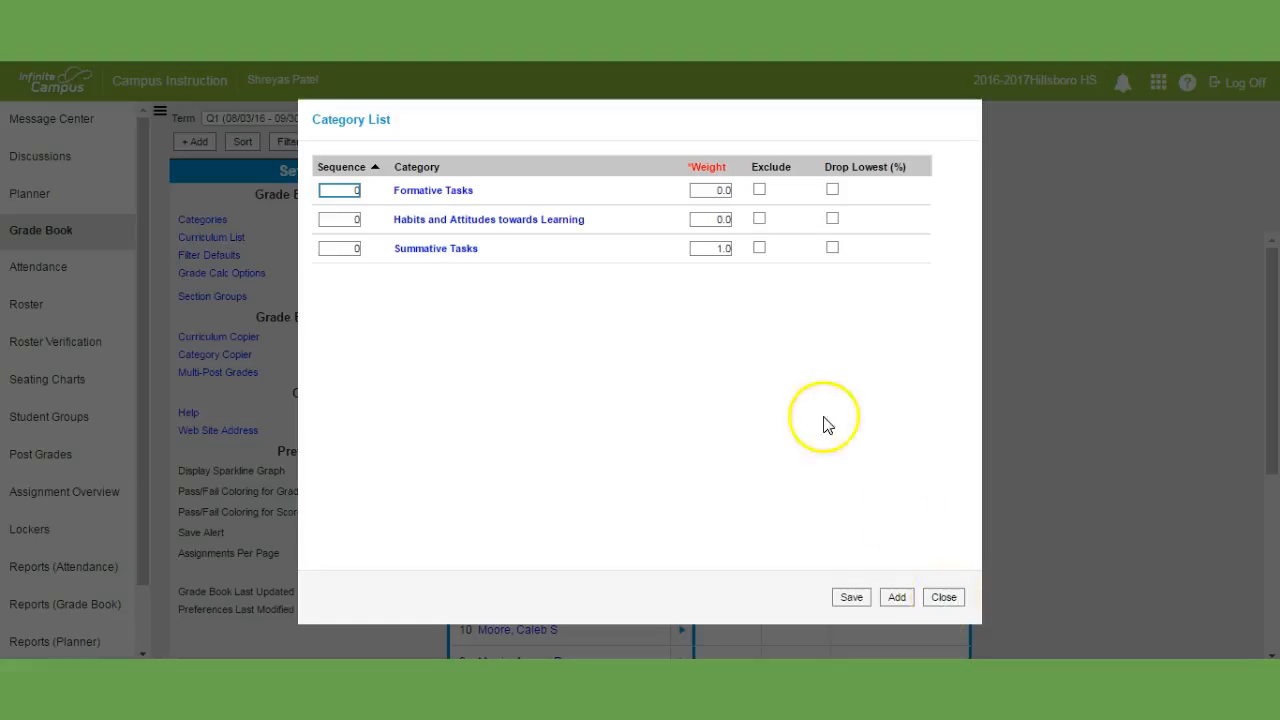
pyautogui.click(944, 598)
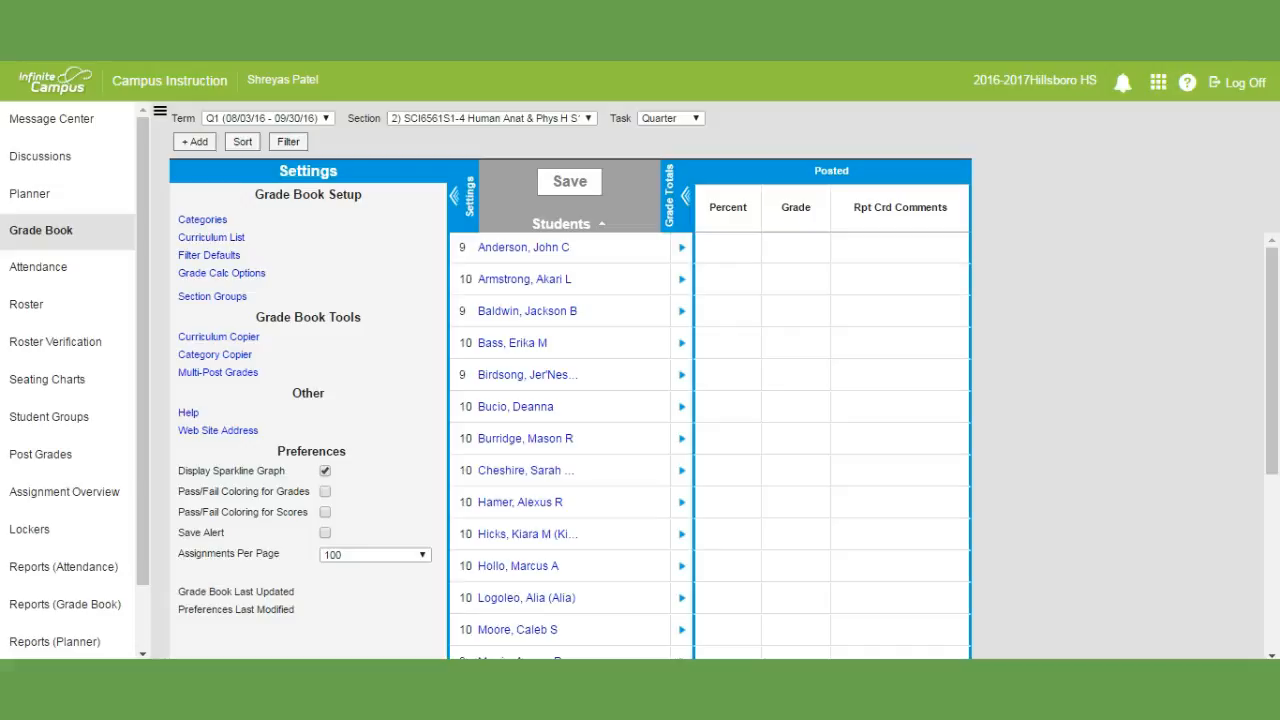
# Step: In the grade calculation options, fill all grading tasks with In Progress Grade and the HS Grading Legend 9-12HON grading scale
pyautogui.click(243, 276)
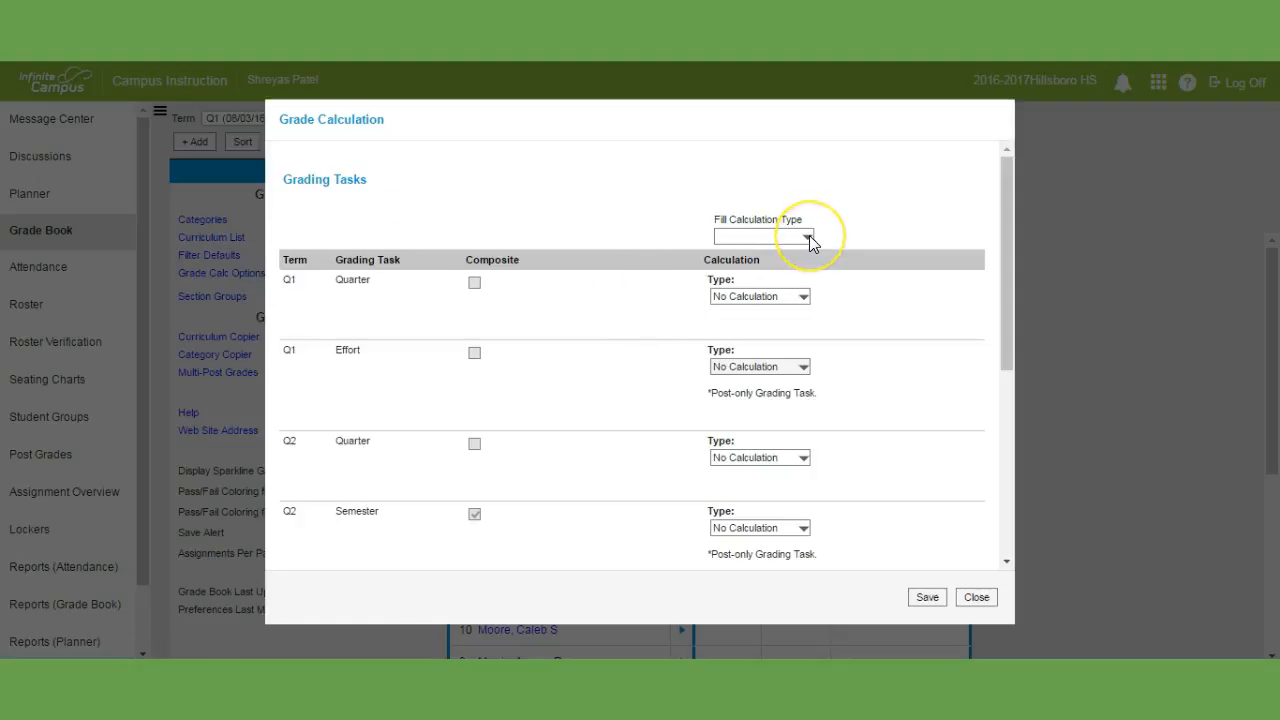
pyautogui.click(807, 237)
pyautogui.click(812, 236)
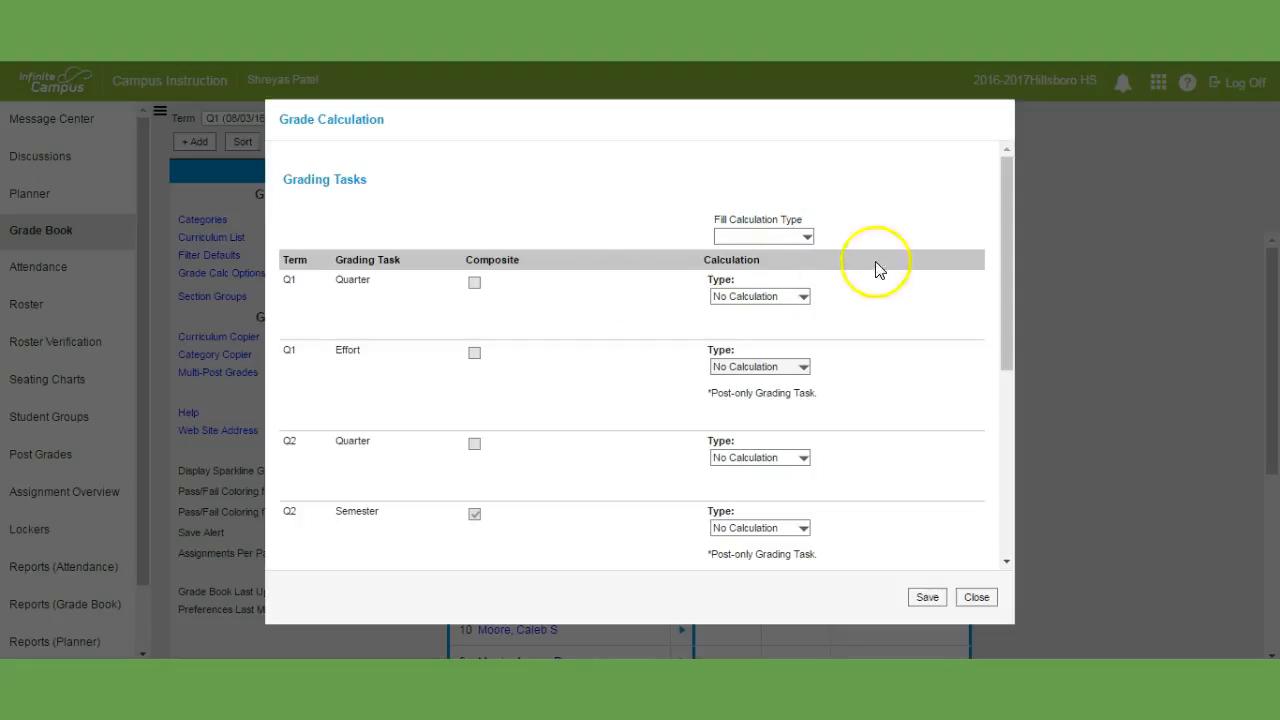
pyautogui.click(811, 237)
pyautogui.click(800, 278)
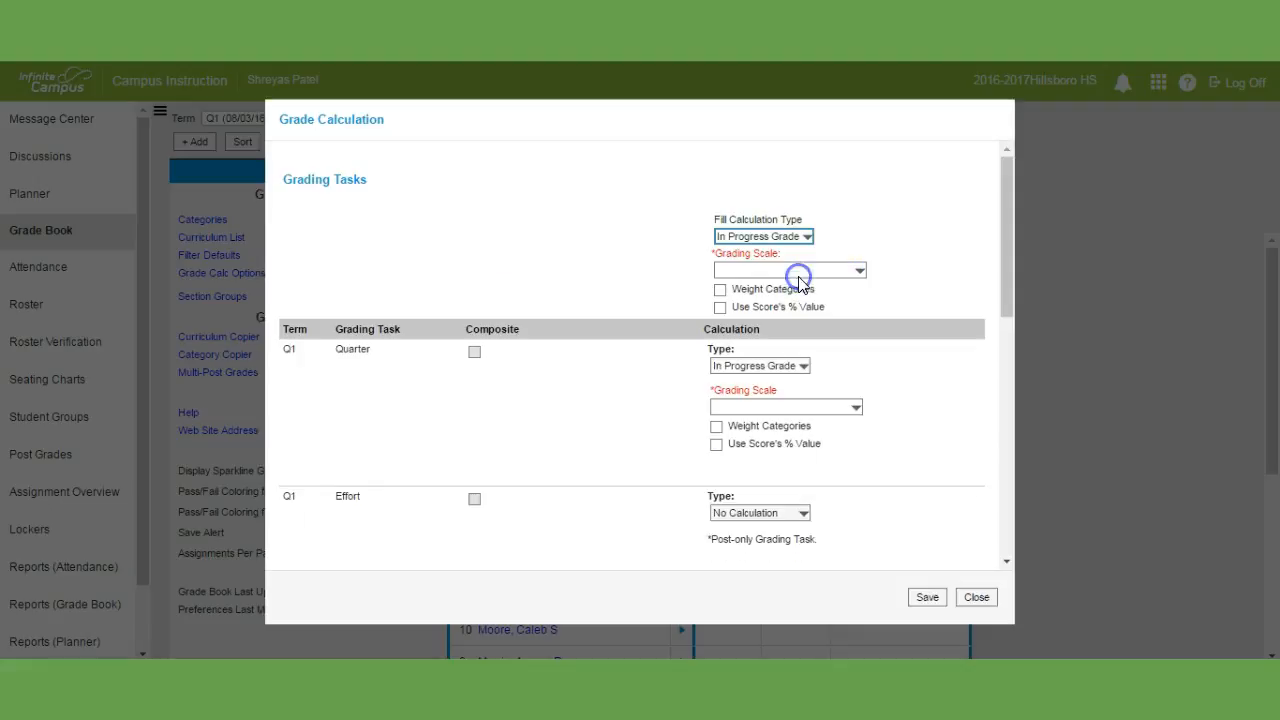
pyautogui.click(799, 276)
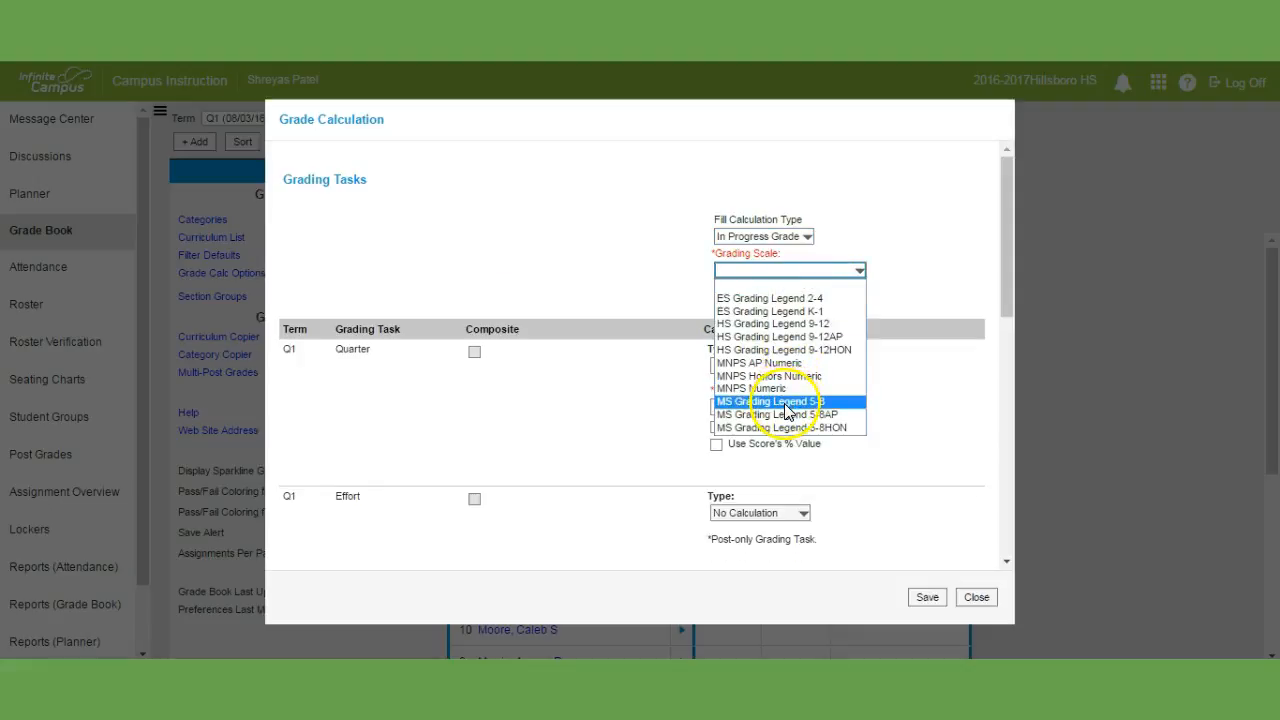
pyautogui.click(783, 350)
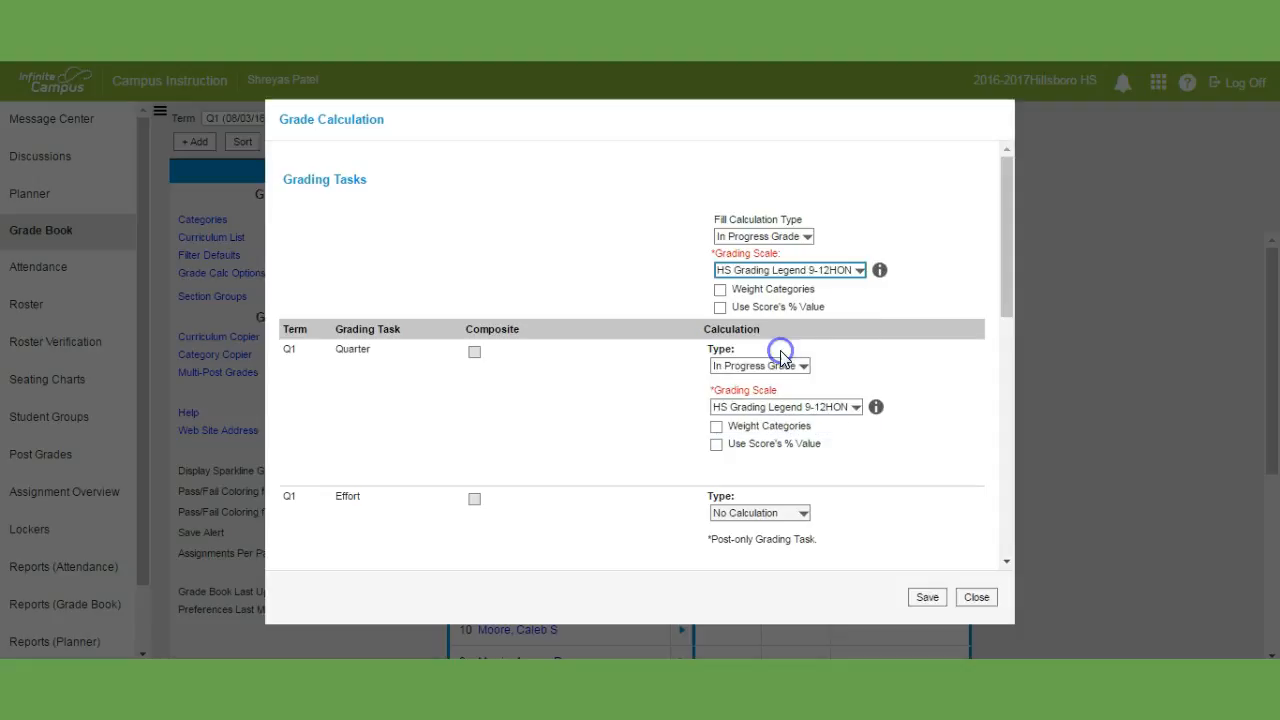
# Step: Enable category weighting for all calculated grading tasks and save the grade calculation options
pyautogui.click(720, 290)
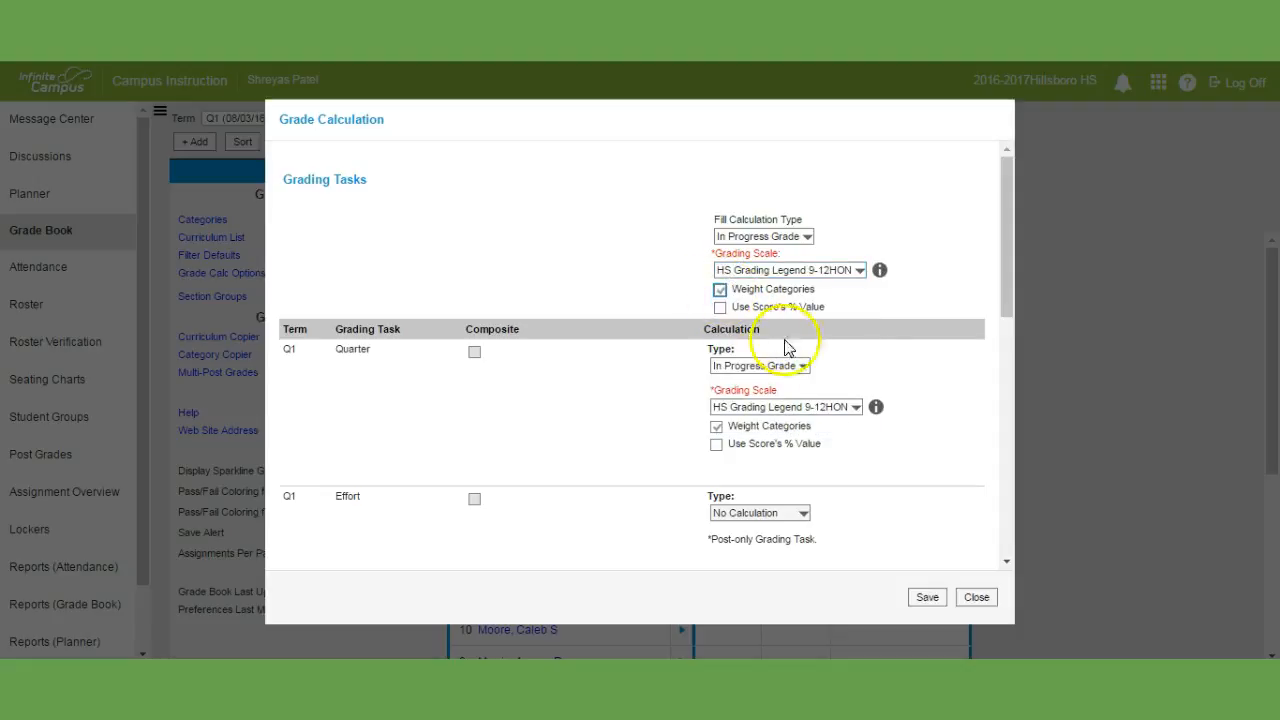
pyautogui.scroll(-5, 895, 405)
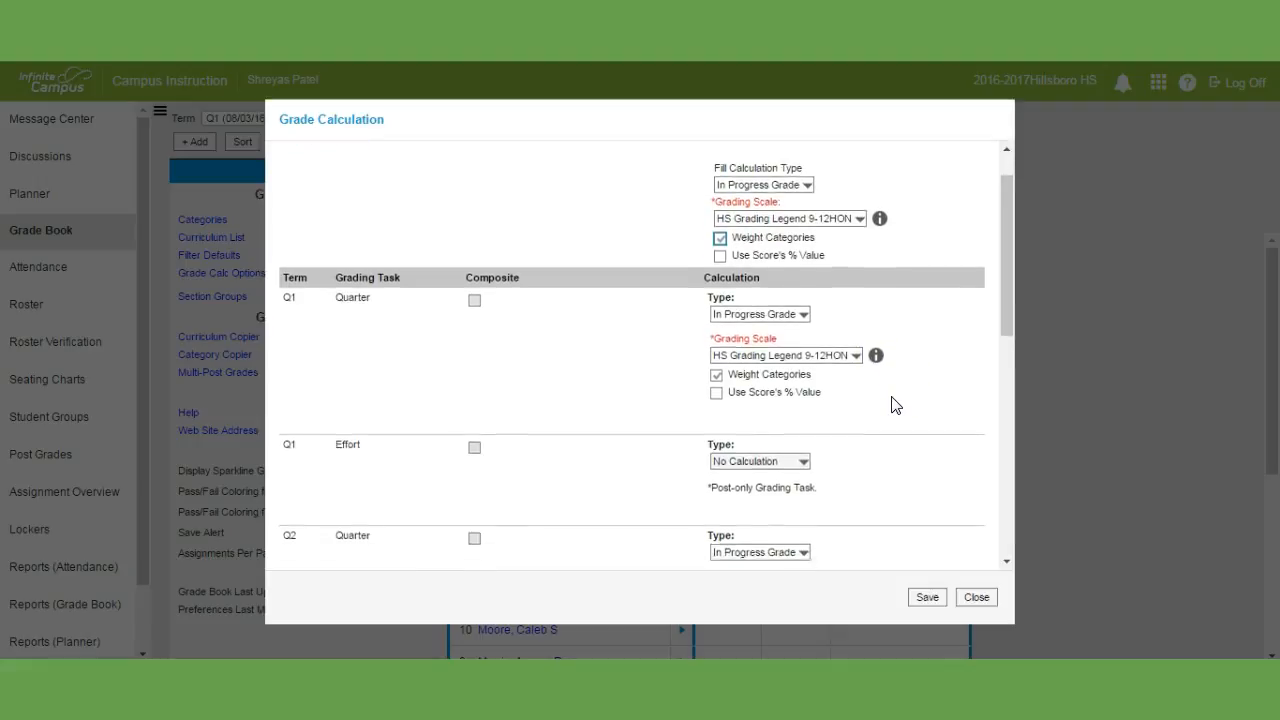
pyautogui.scroll(-3, 895, 405)
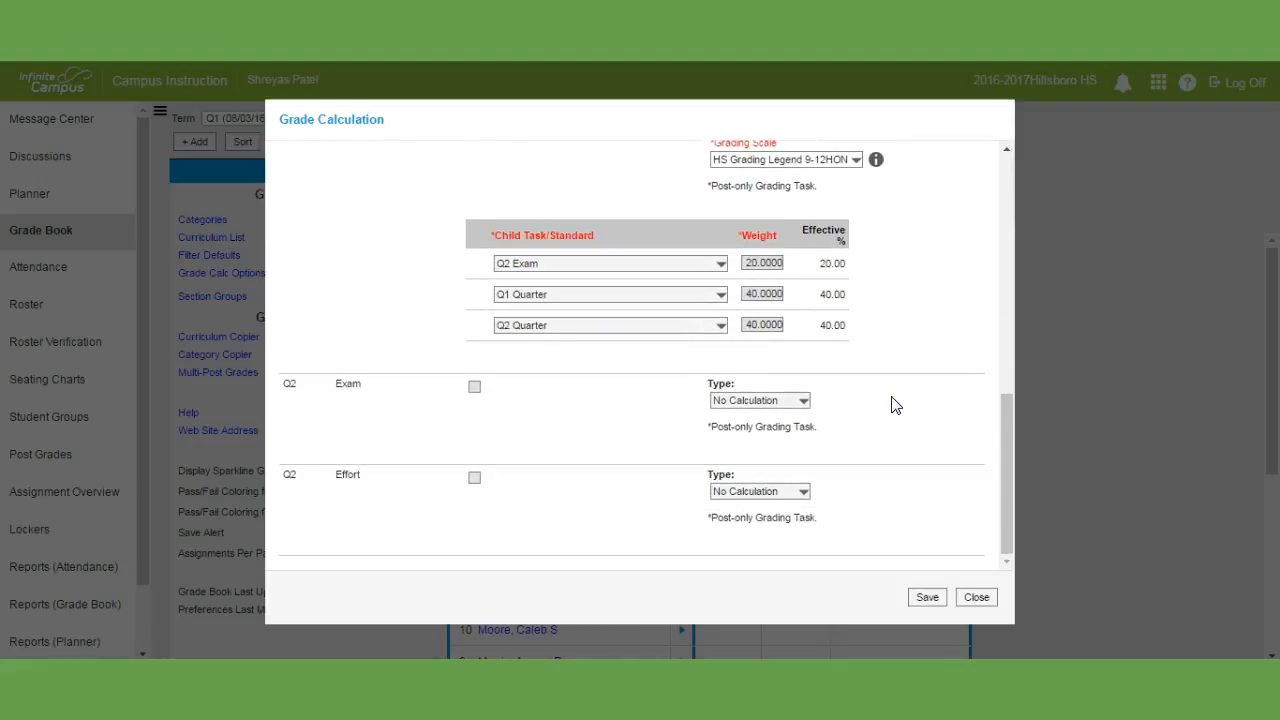
pyautogui.click(925, 598)
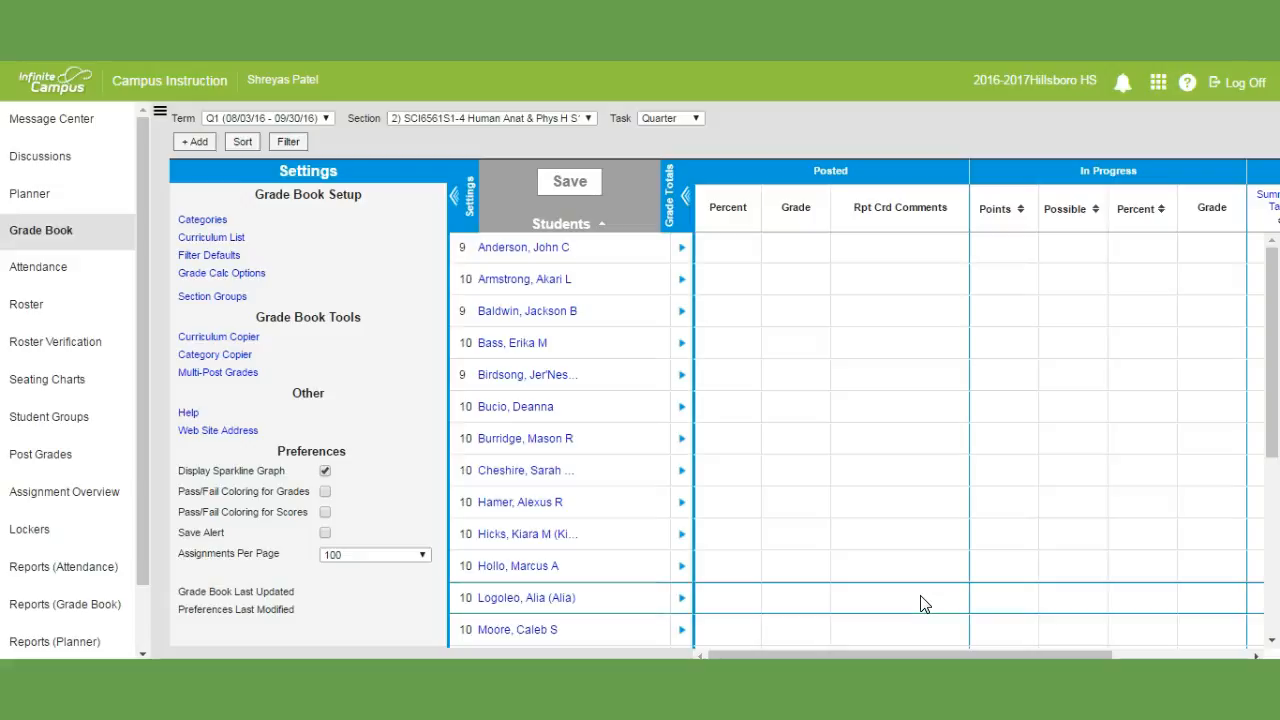
# Step: Collapse the grade book's settings and grade totals areas, and start a new assignment
pyautogui.click(458, 197)
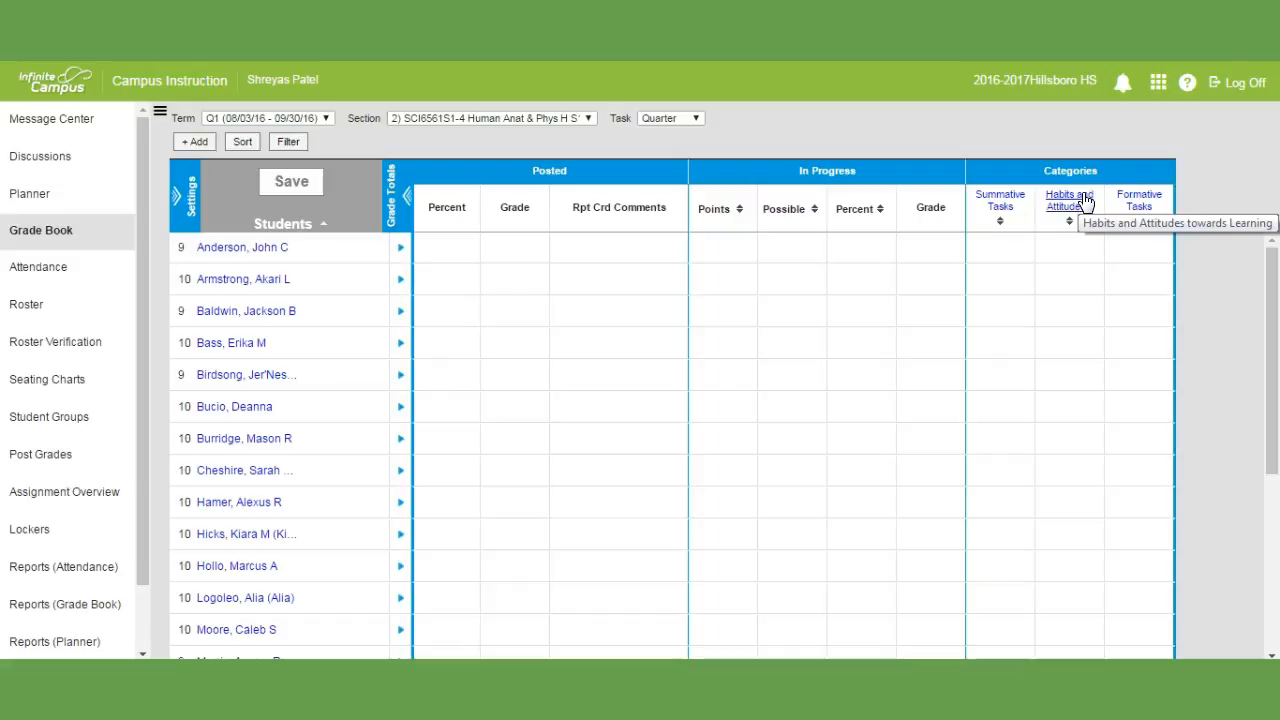
pyautogui.click(401, 200)
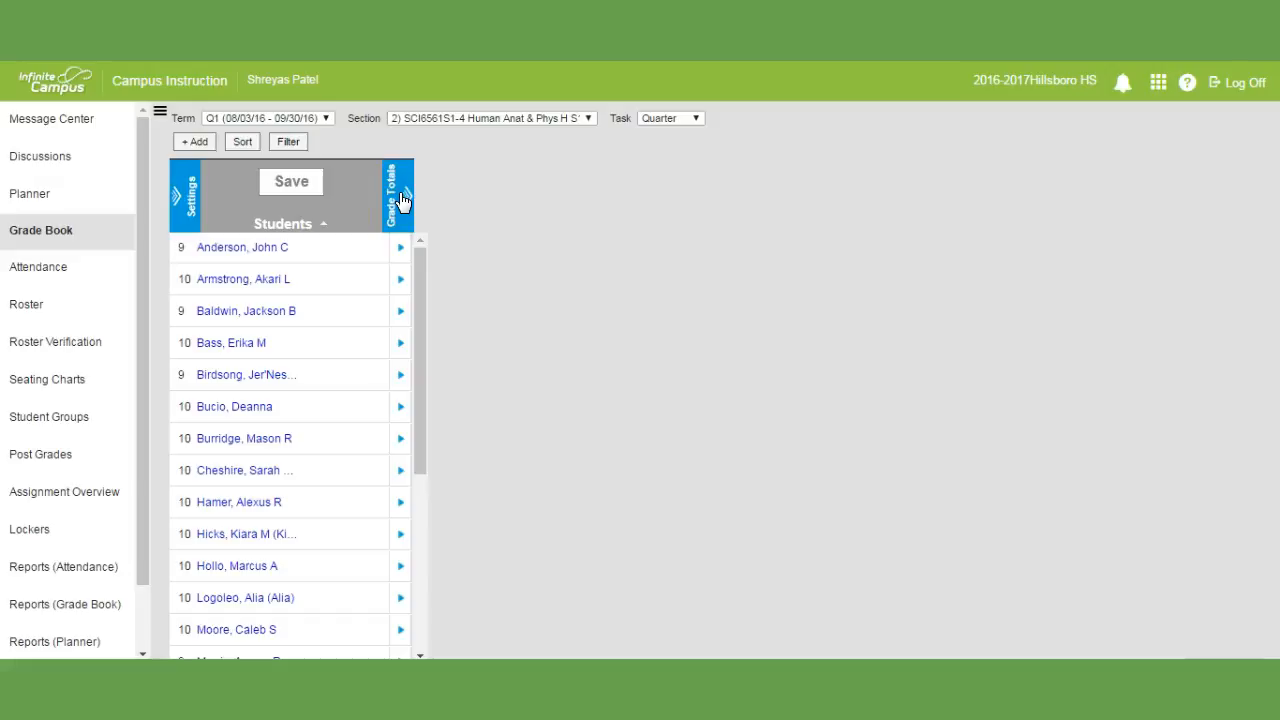
pyautogui.click(195, 145)
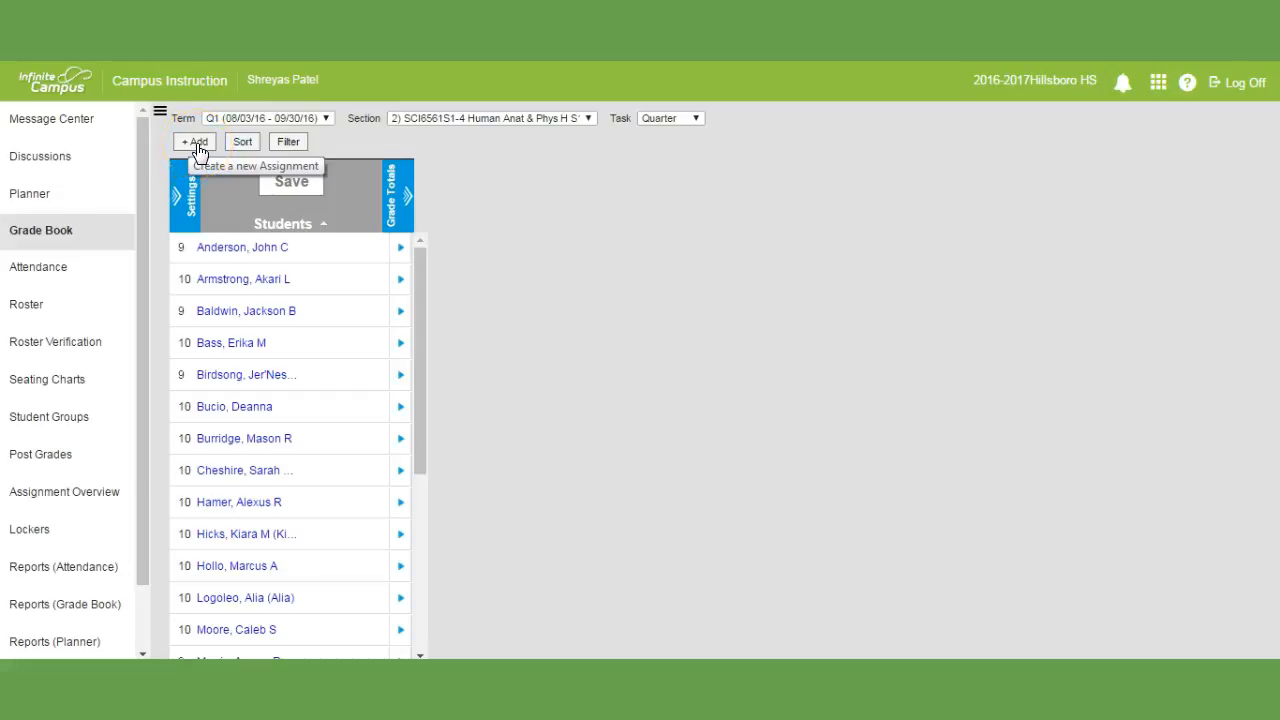
pyautogui.click(197, 147)
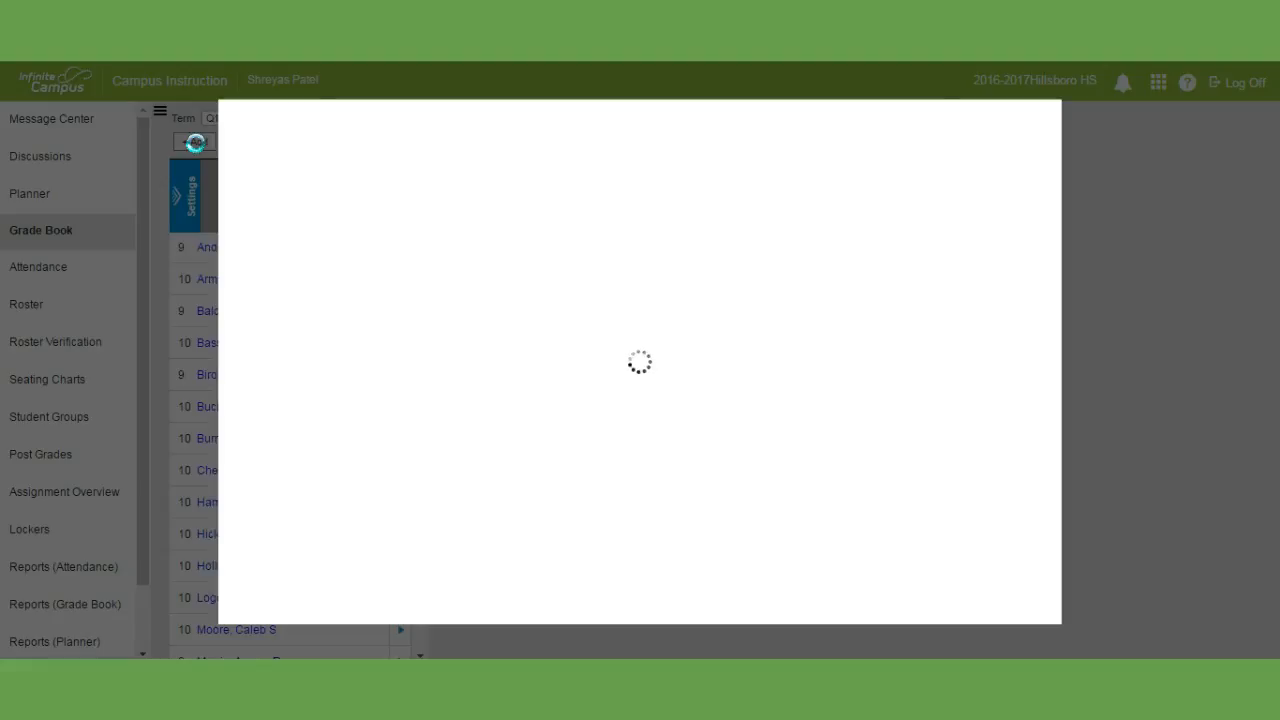
# Step: Name the assignment "Task 1 - #AskAStudent Survey" and give it the abbreviation T1
pyautogui.click(358, 191)
pyautogui.write('Task 1')
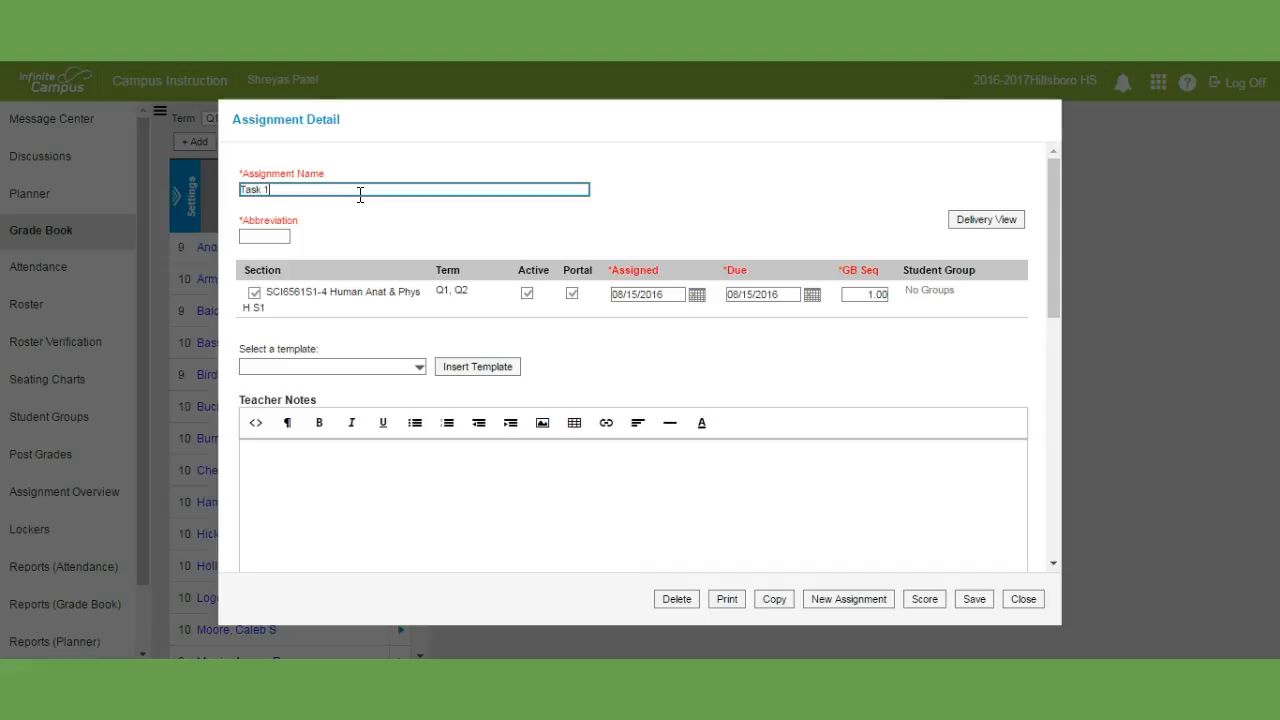
pyautogui.write(' - Test')
pyautogui.press('BackSpace')
pyautogui.press('BackSpace')
pyautogui.press('BackSpace')
pyautogui.press('BackSpace')
pyautogui.write('AskAStudent Survey')
pyautogui.click(280, 185)
pyautogui.write('#')
pyautogui.click(282, 237)
pyautogui.write('T1')
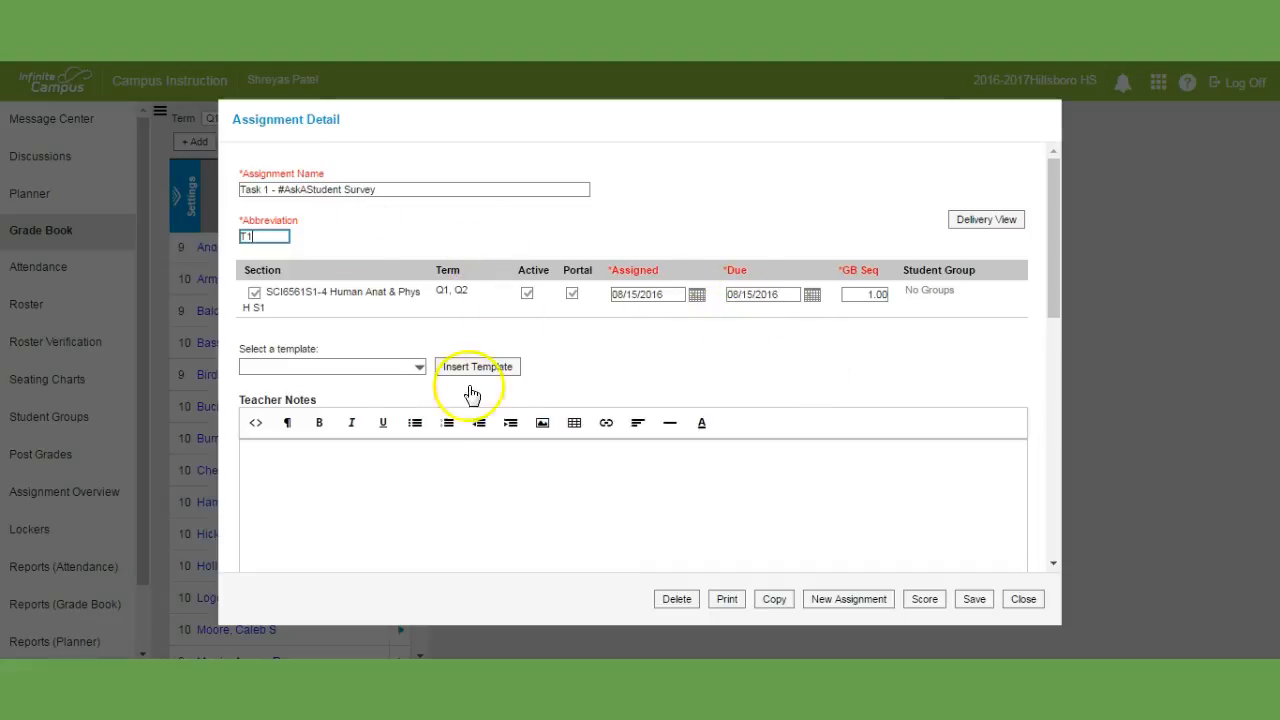
pyautogui.click(443, 487)
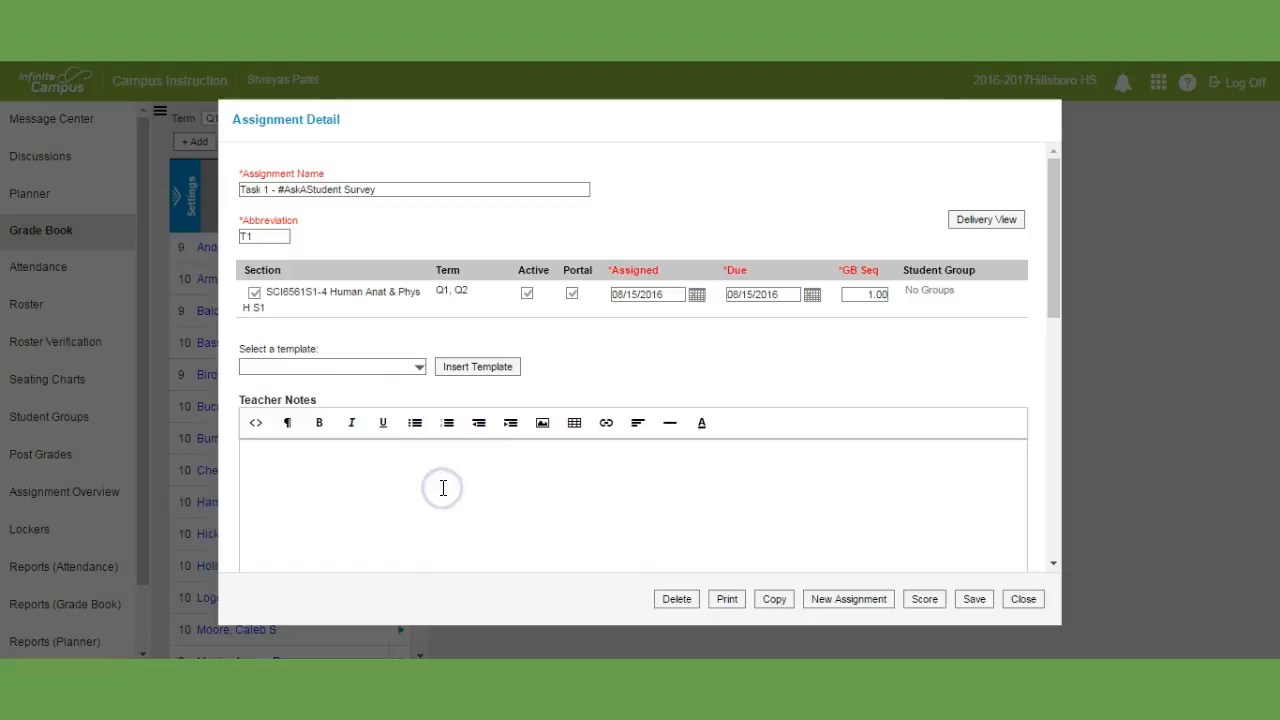
# Step: Set the Portal Description to "Students were asked to complete the #AskAStudent survey during class to better get to know them and their needs throughout the quarter."
pyautogui.scroll(-3, 443, 487)
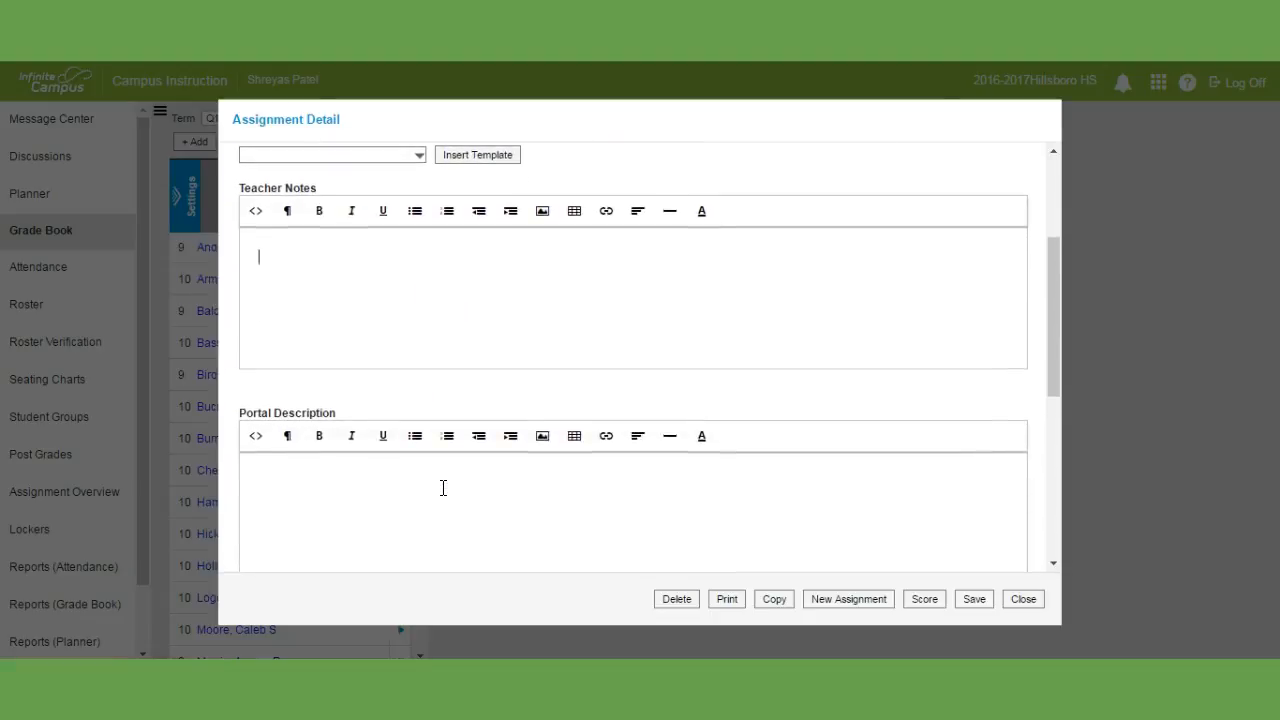
pyautogui.scroll(-1, 443, 487)
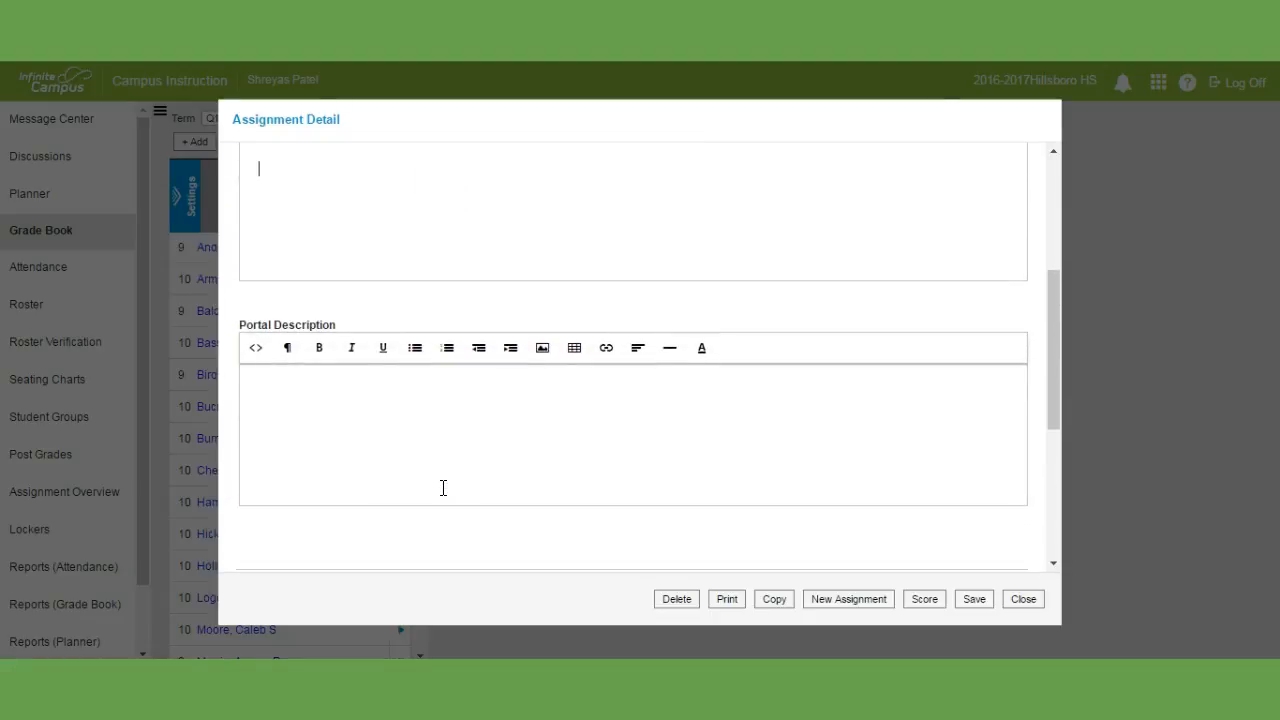
pyautogui.click(443, 487)
pyautogui.write('Students were asked to ')
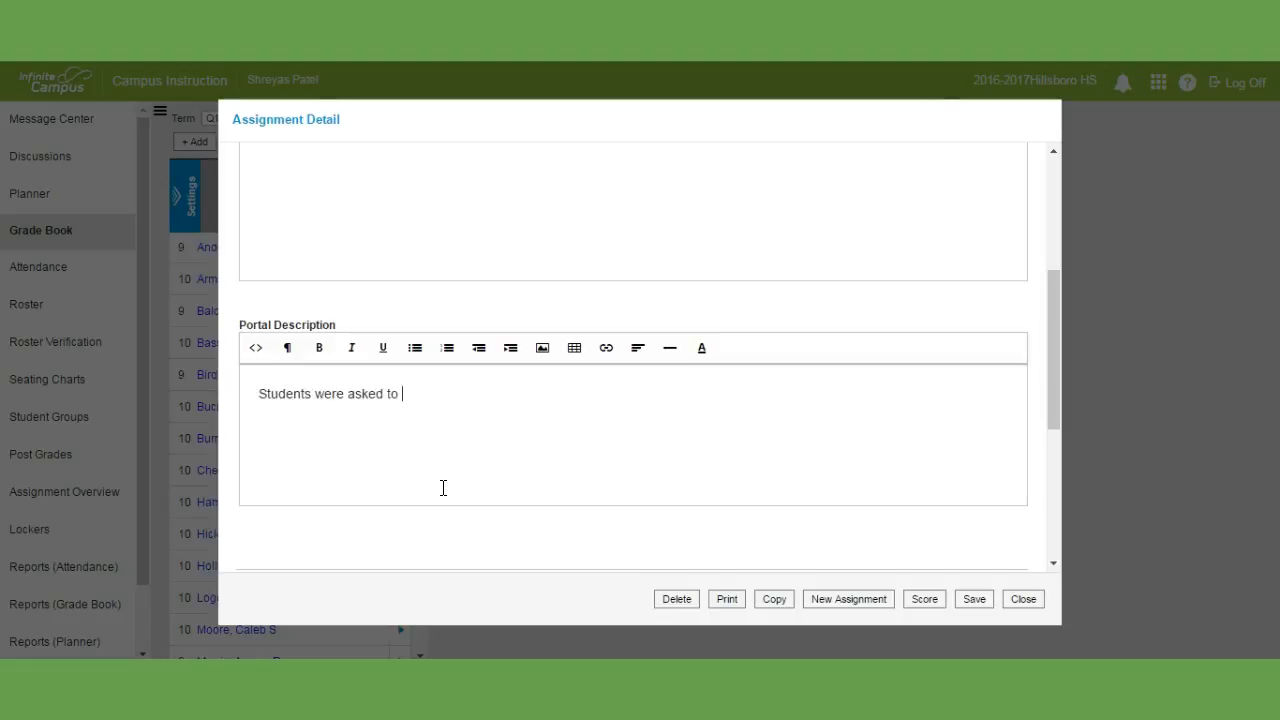
pyautogui.write('complete the #AskAs')
pyautogui.press('BackSpace')
pyautogui.write('Student survey during class to betwe')
pyautogui.press('BackSpace')
pyautogui.press('BackSpace')
pyautogui.write('ter get to know them and their needs throughout the quarter.')
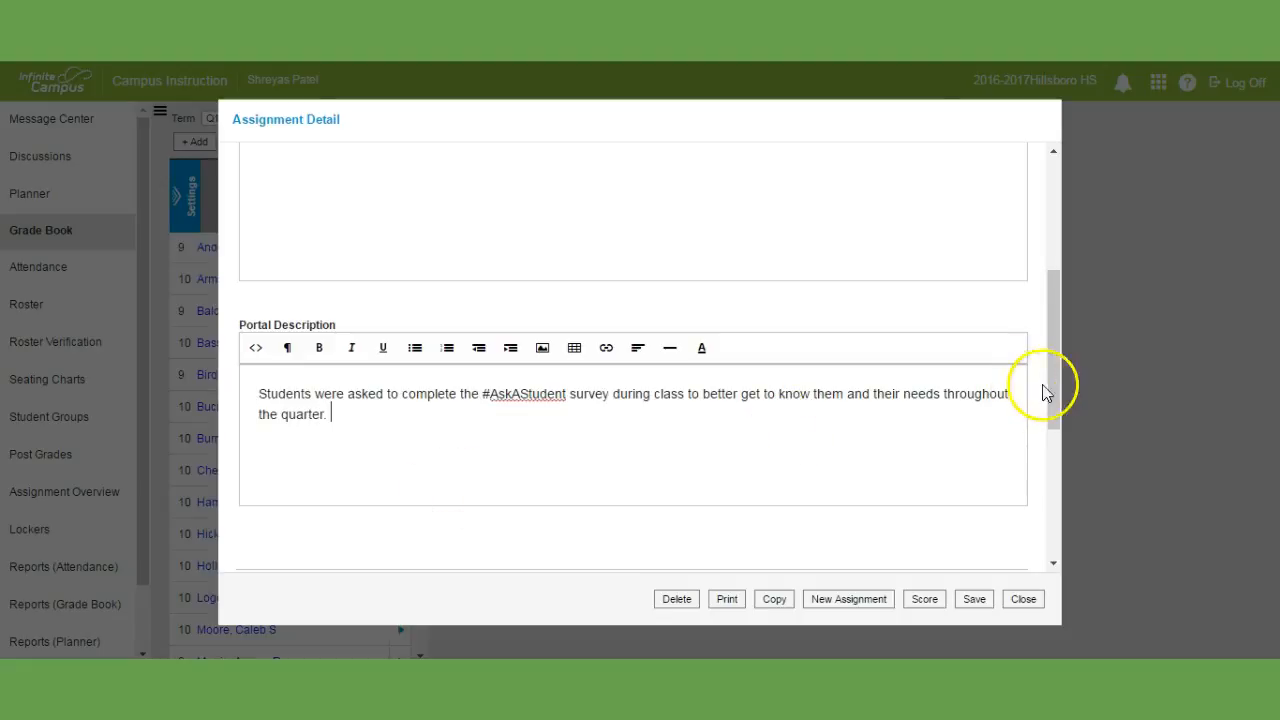
# Step: Align the assignment to the Quarter grading task under Formative Tasks, scored out of 100 total points, and save it
pyautogui.moveTo(1051, 385); pyautogui.dragTo(1057, 497)
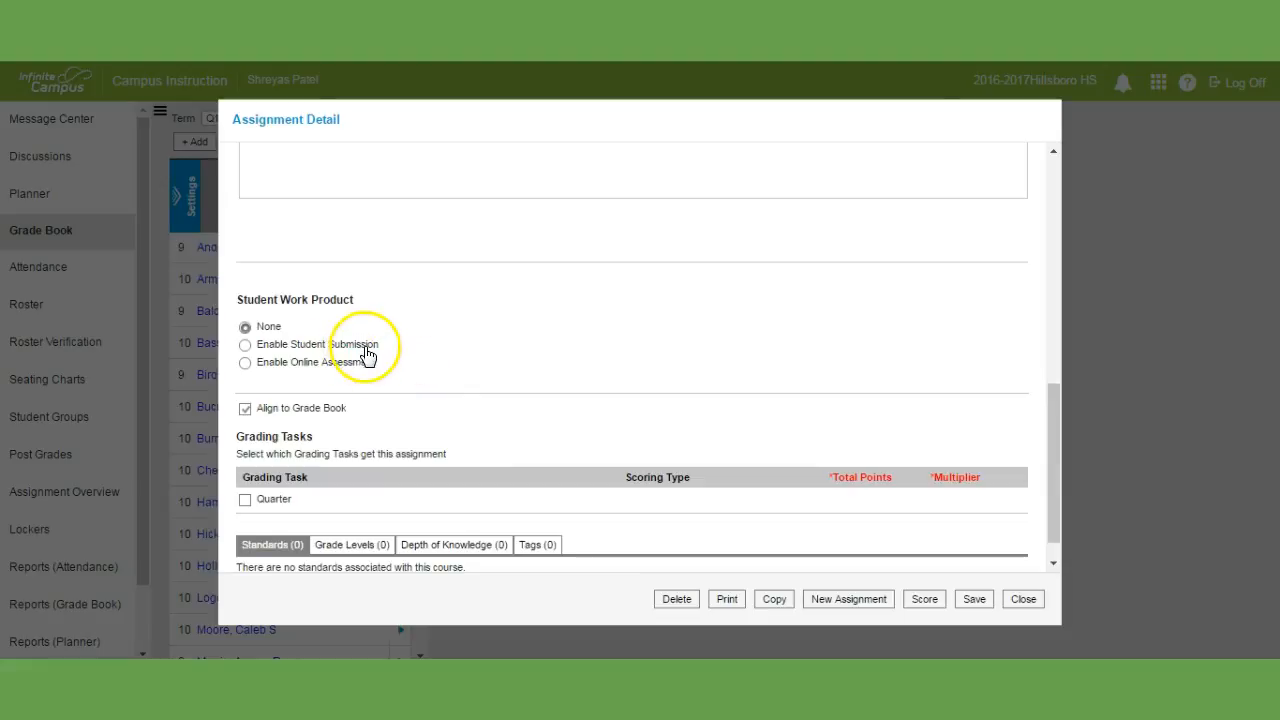
pyautogui.click(1053, 397)
pyautogui.moveTo(1053, 397); pyautogui.dragTo(1053, 449)
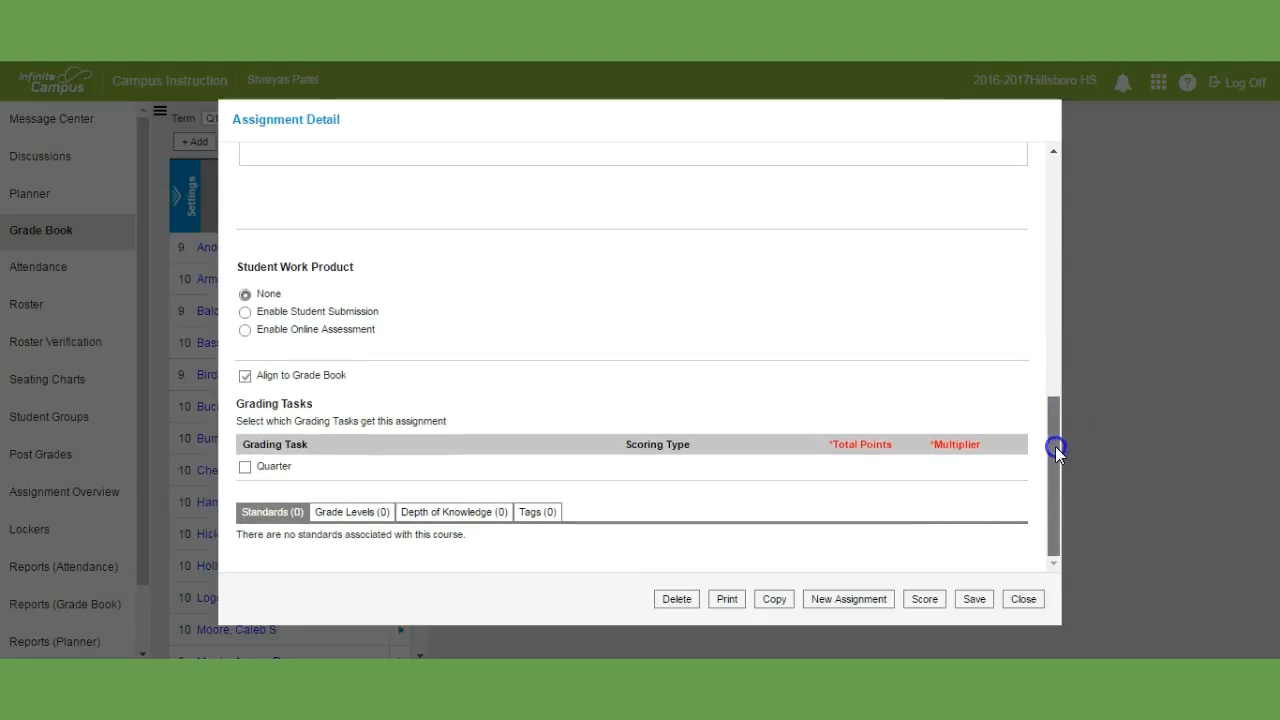
pyautogui.click(247, 470)
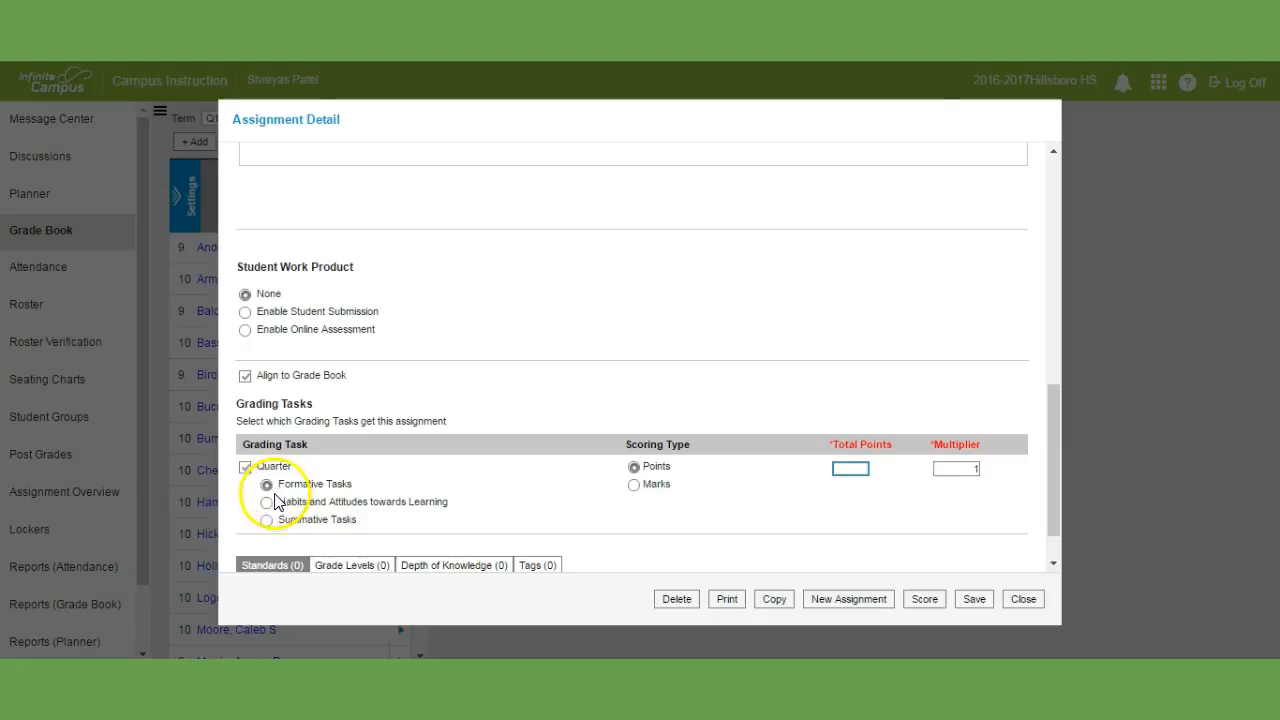
pyautogui.click(843, 467)
pyautogui.write('100')
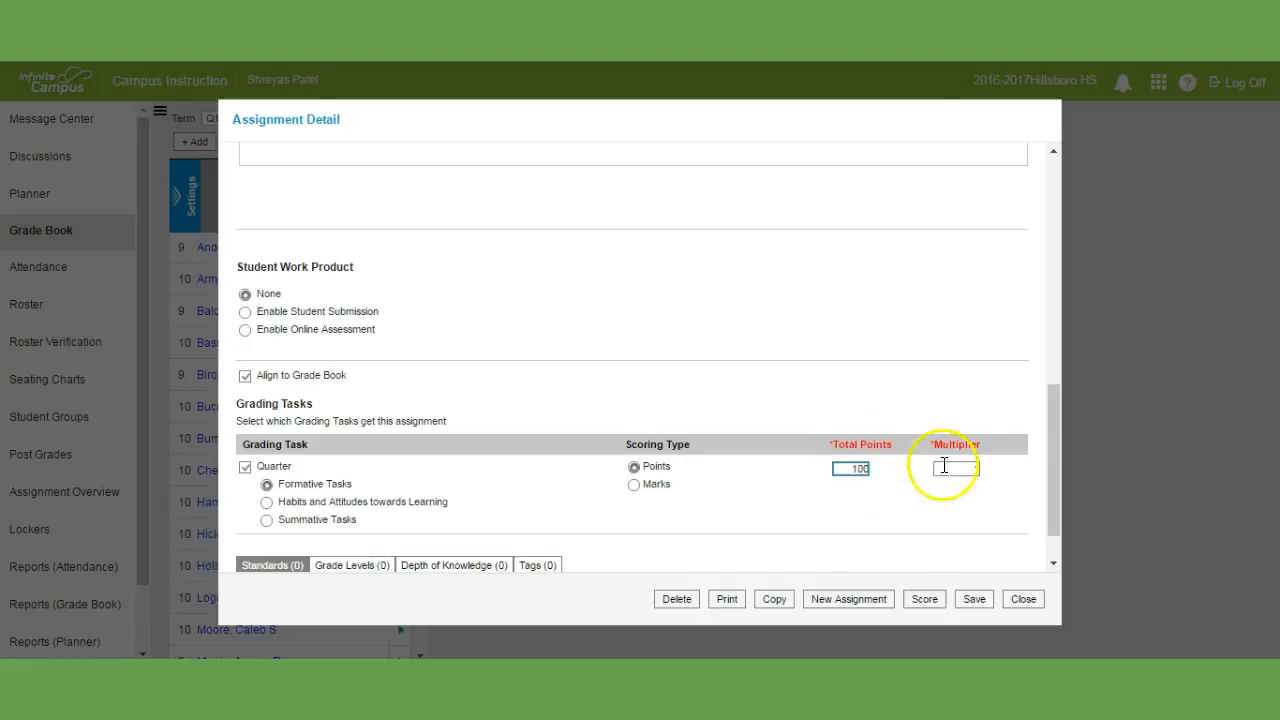
pyautogui.doubleClick(967, 470)
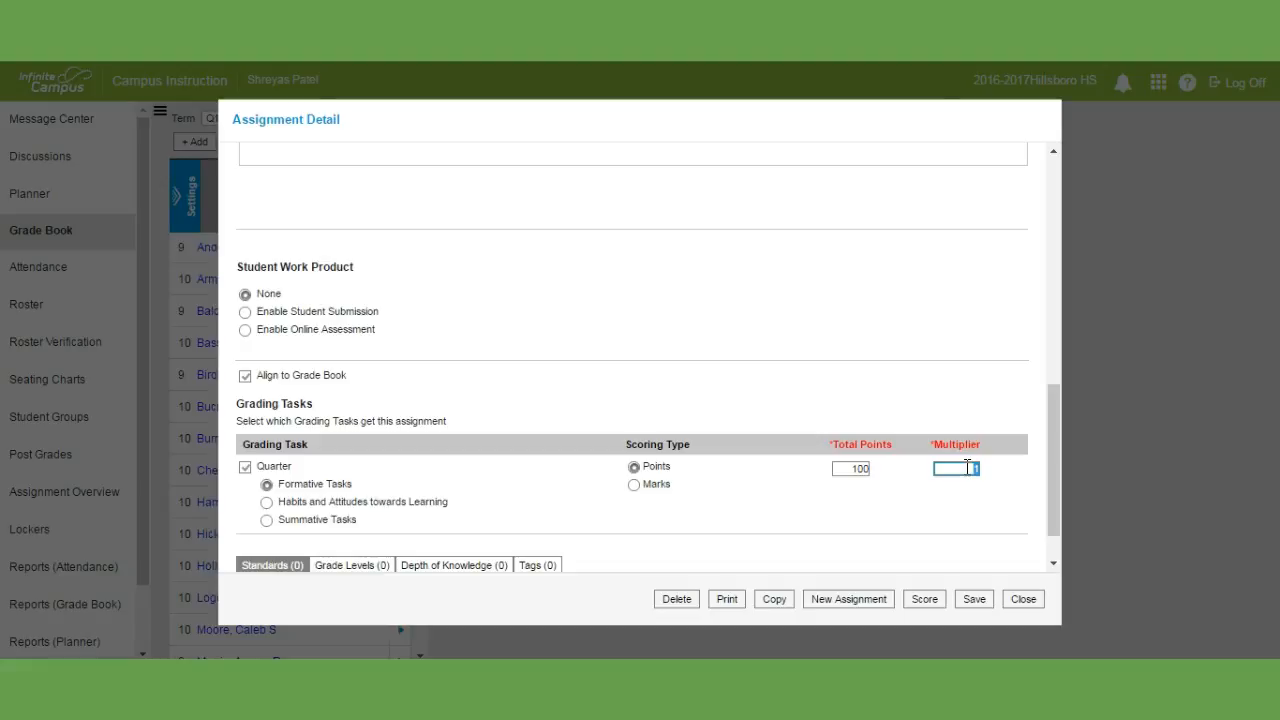
pyautogui.scroll(-1, 967, 470)
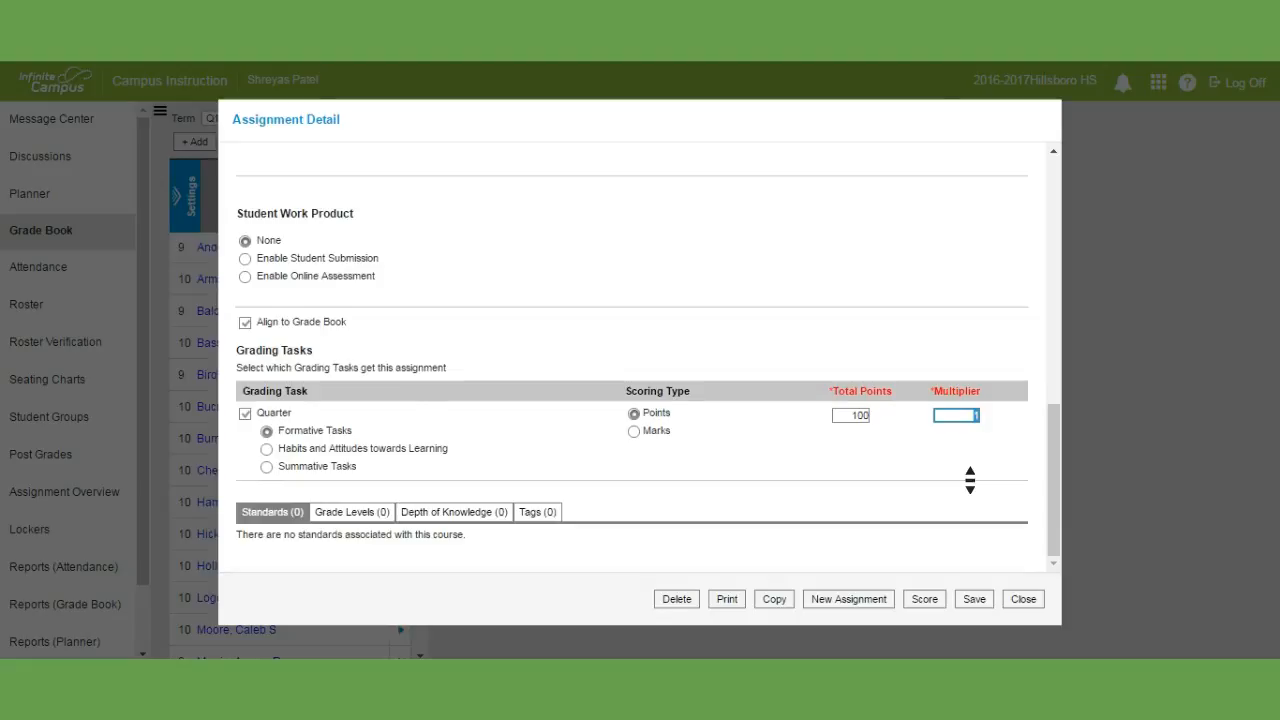
pyautogui.click(970, 600)
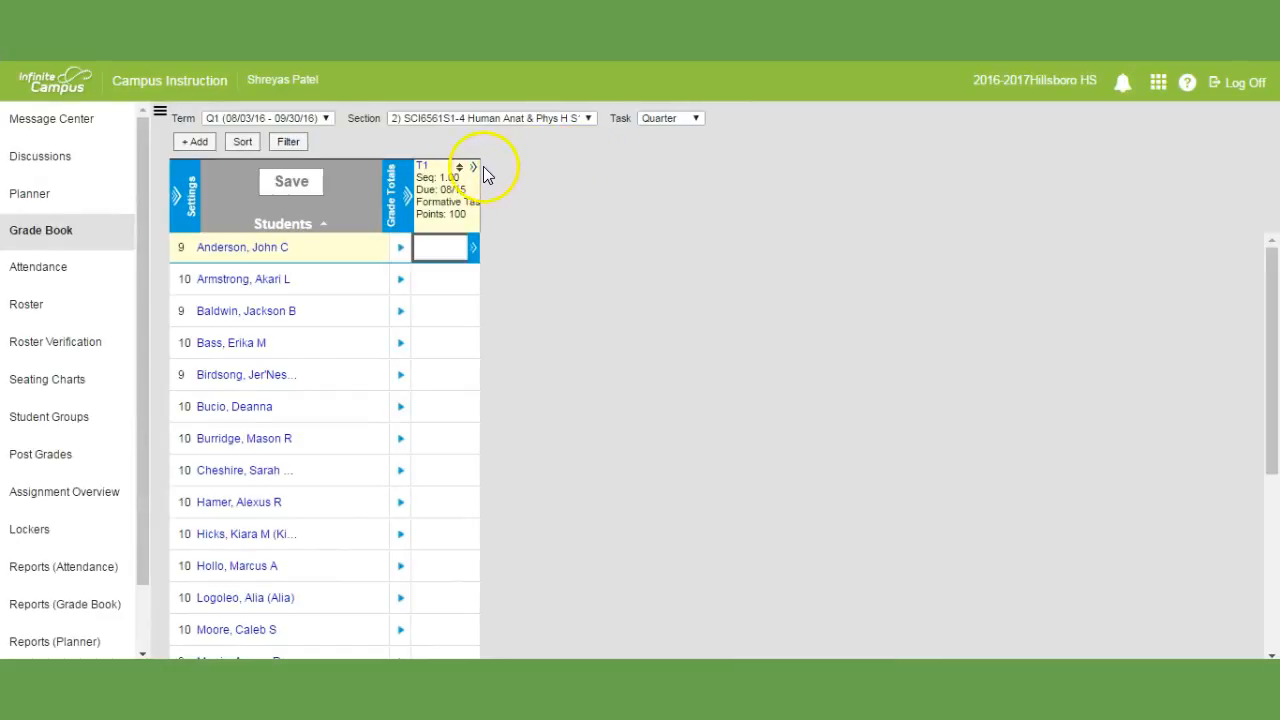
# Step: Expand the T1 assignment column in the grade book to show its comment fields and score flags
pyautogui.moveTo(445, 178)
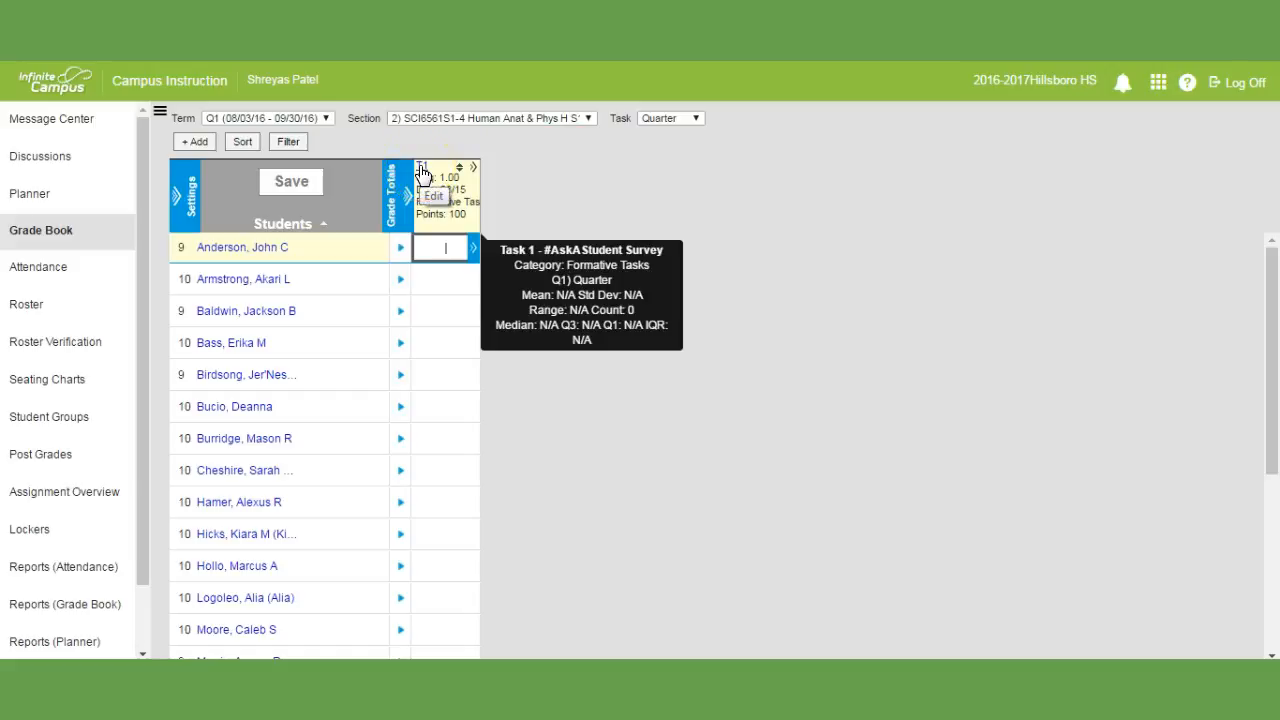
pyautogui.click(472, 172)
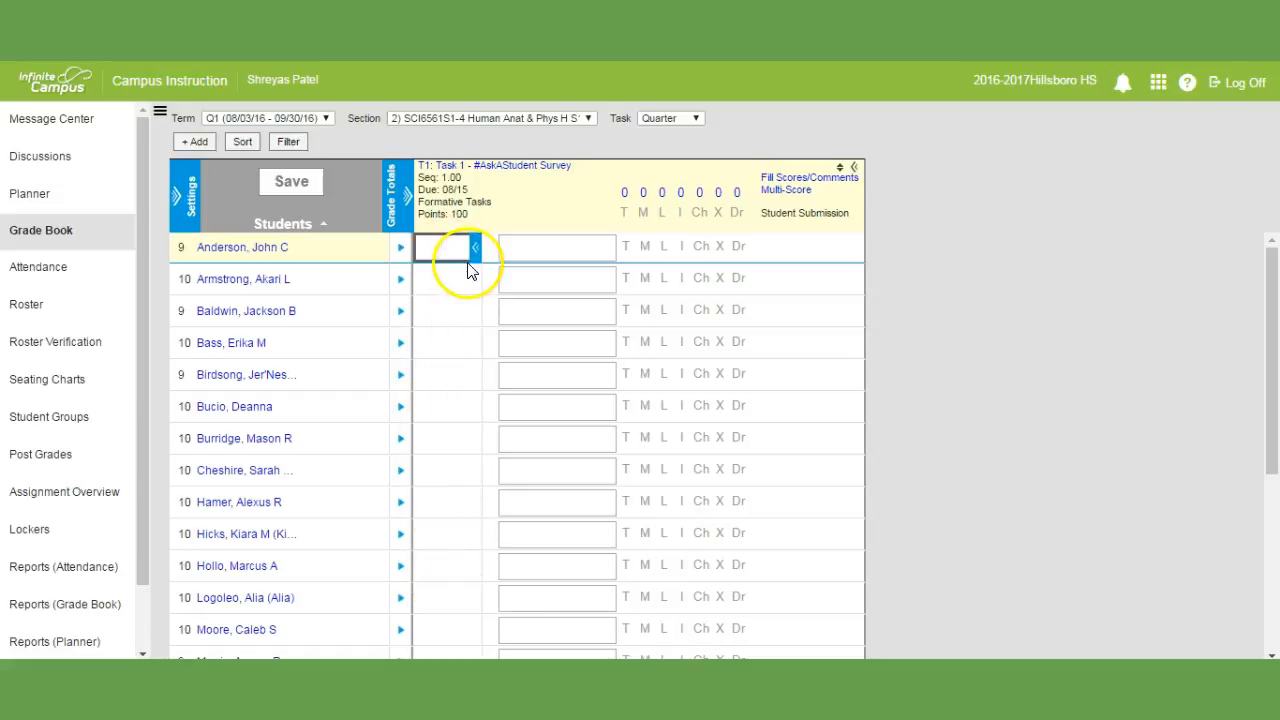
pyautogui.click(543, 257)
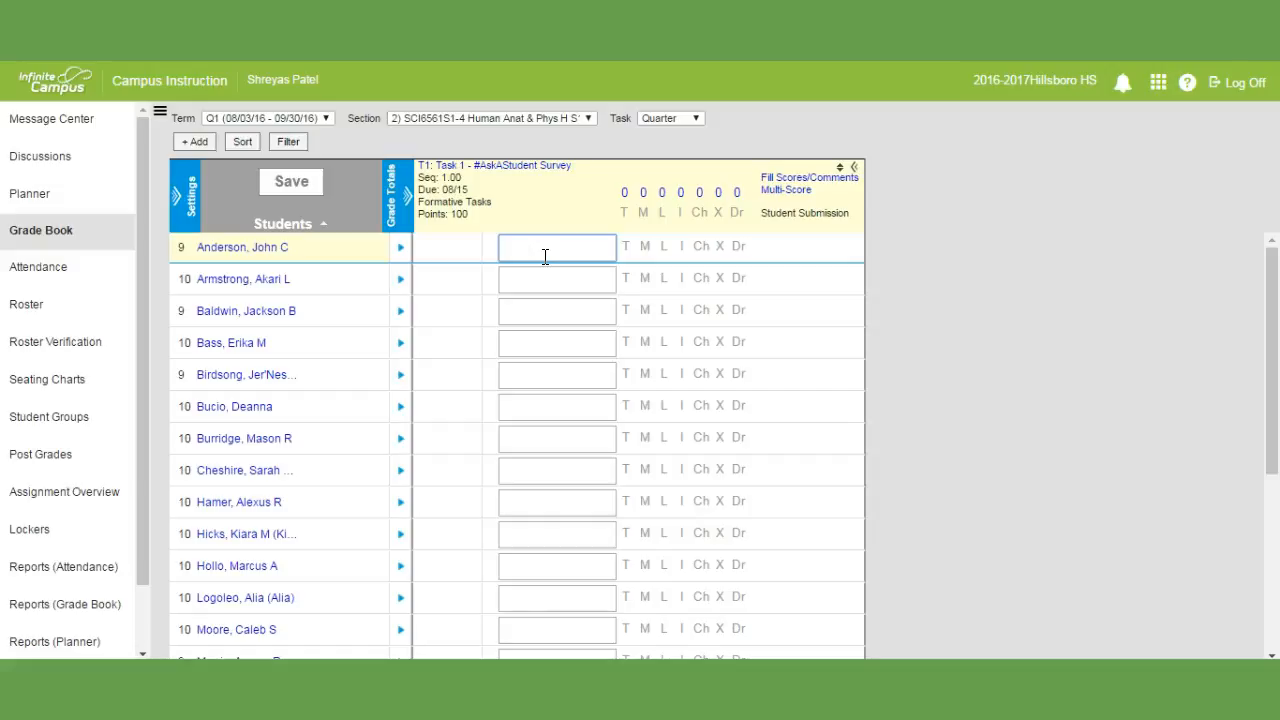
pyautogui.write('NOTE')
pyautogui.press('BackSpace')
pyautogui.press('BackSpace')
pyautogui.press('BackSpace')
pyautogui.press('BackSpace')
pyautogui.write('Notes')
pyautogui.press('BackSpace')
pyautogui.press('BackSpace')
pyautogui.press('BackSpace')
pyautogui.press('BackSpace')
pyautogui.press('BackSpace')
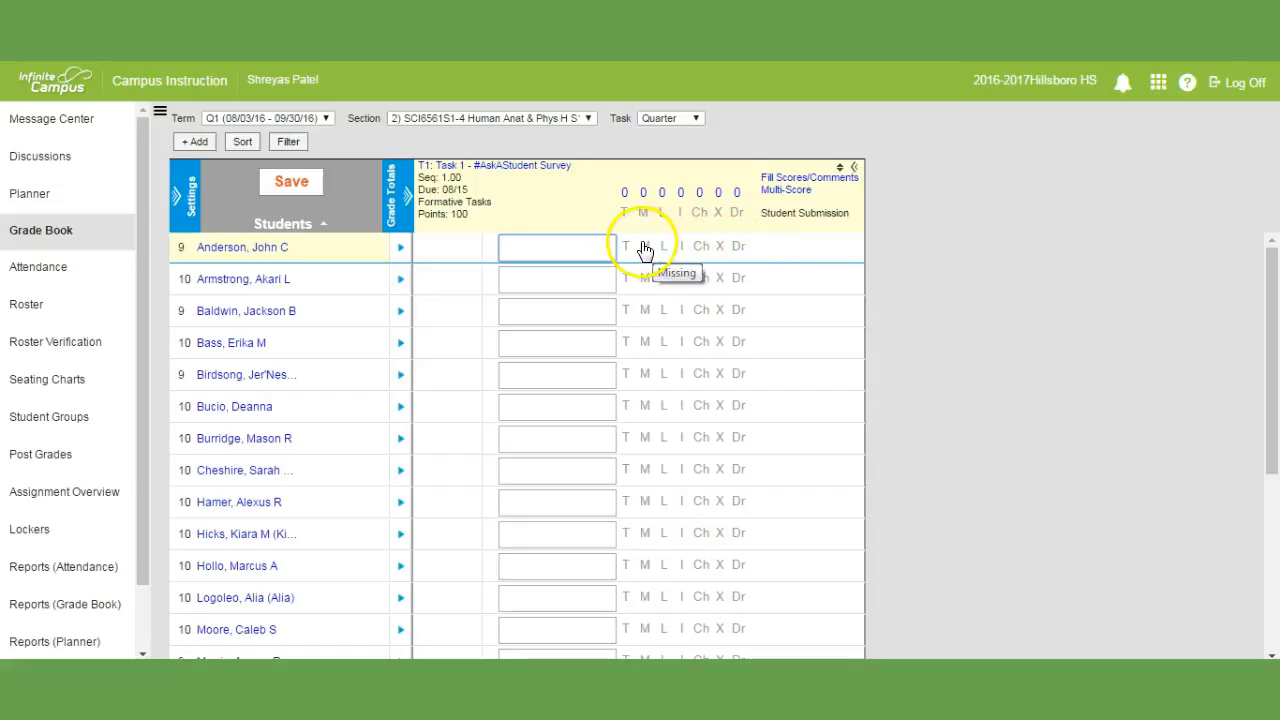
# Step: Flag the second student's T1 assignment as Missing, enter a score of 50, and keep the Missing flag checked
pyautogui.click(644, 278)
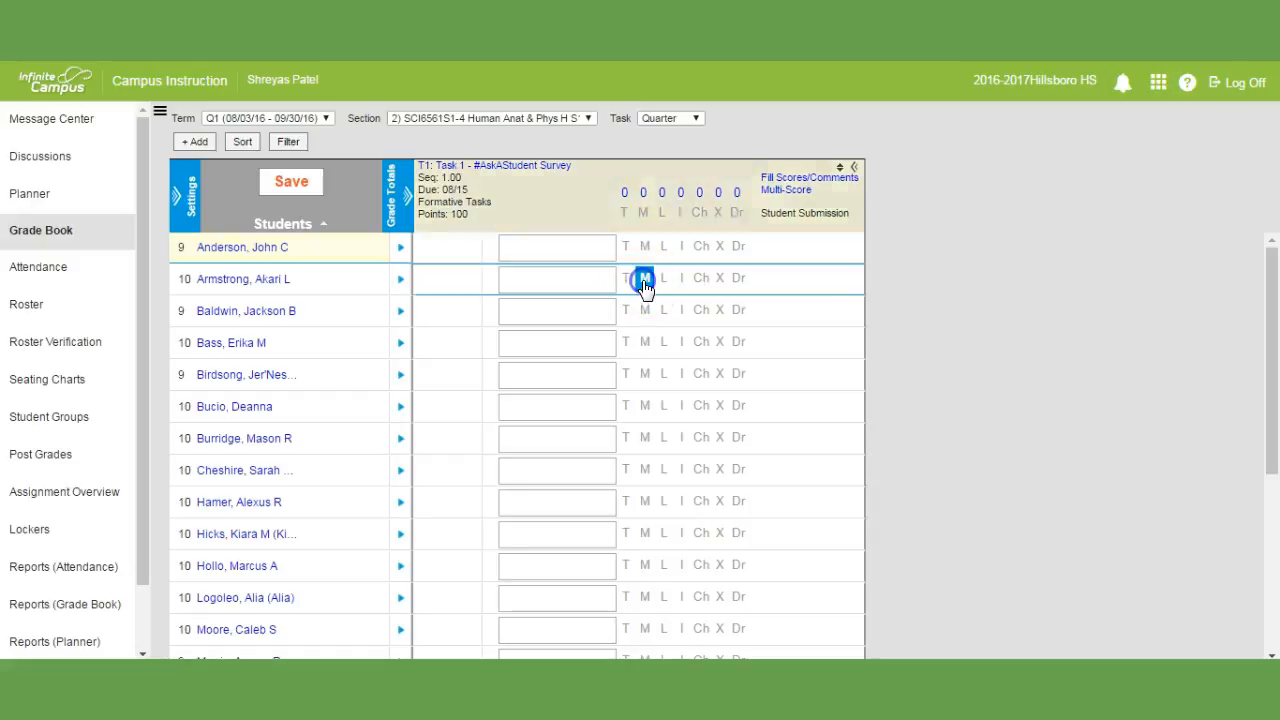
pyautogui.click(457, 282)
pyautogui.write('50')
pyautogui.click(470, 313)
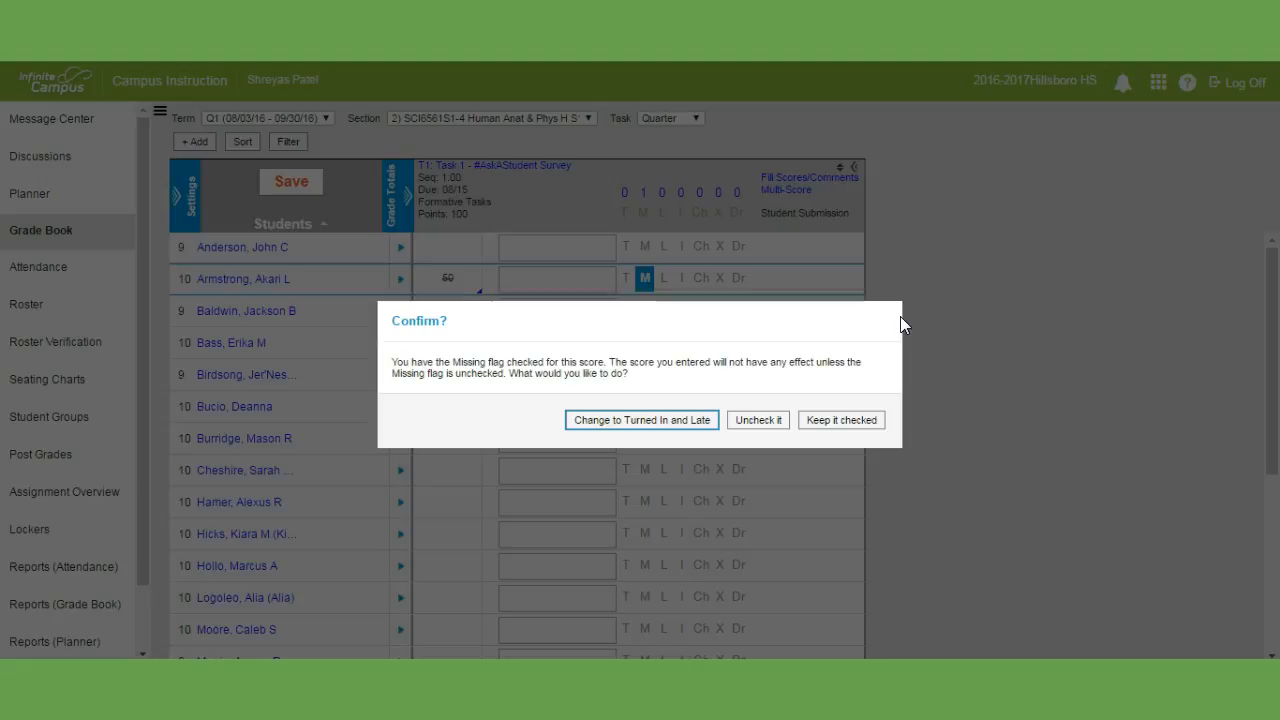
pyautogui.click(820, 425)
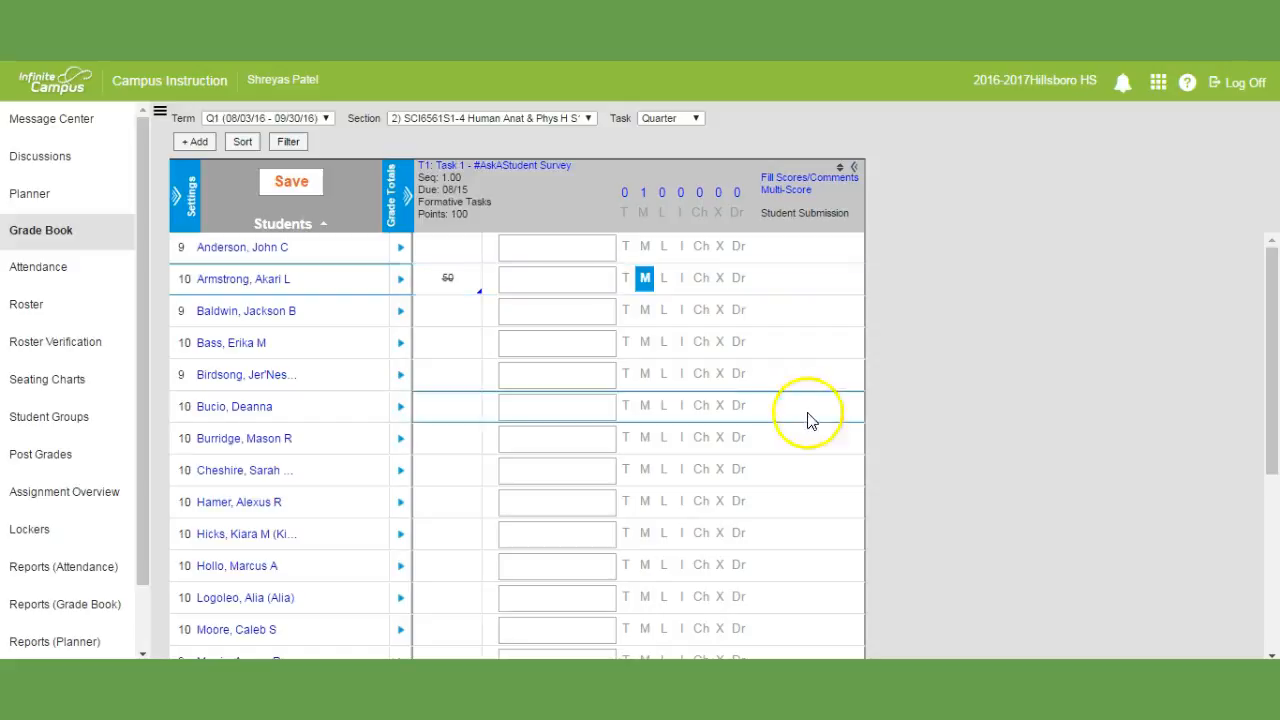
# Step: Replace the second student's Missing flag with Late and Incomplete, and add the comment "Student did not complete asssignment"
pyautogui.click(645, 279)
pyautogui.click(662, 279)
pyautogui.click(570, 283)
pyautogui.write('St')
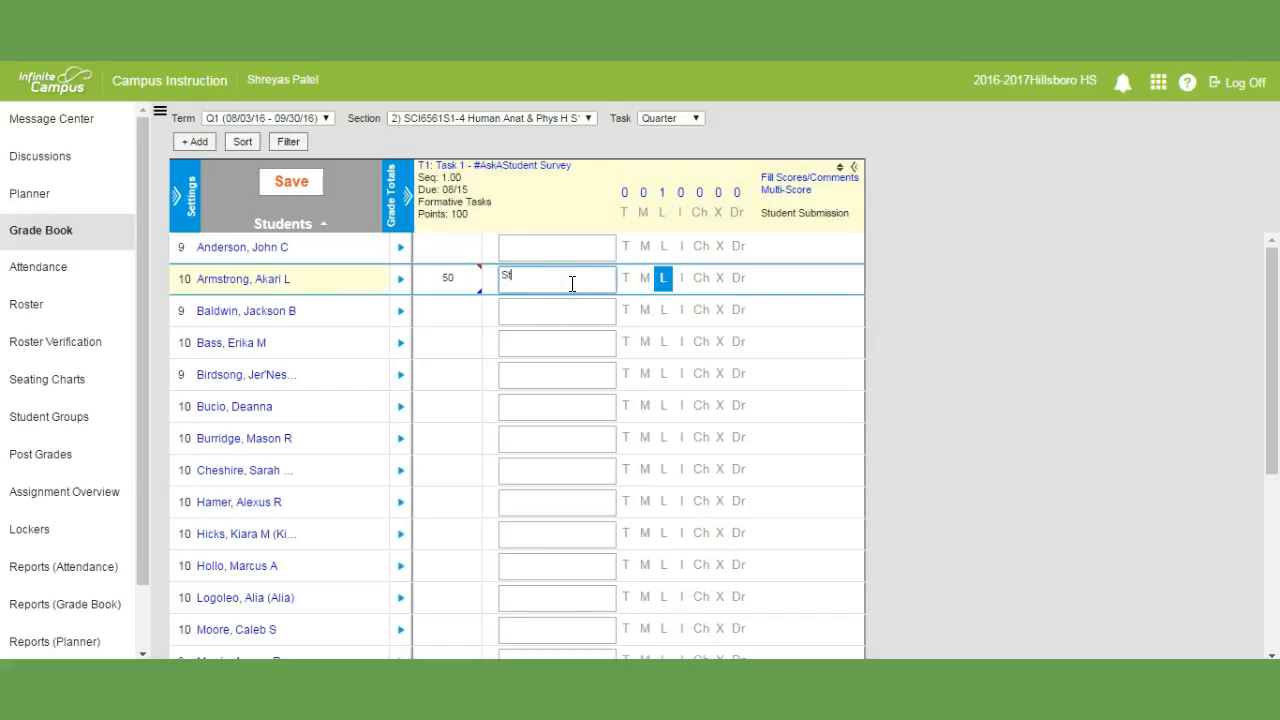
pyautogui.write('udent did not complete')
pyautogui.write(' asssignment')
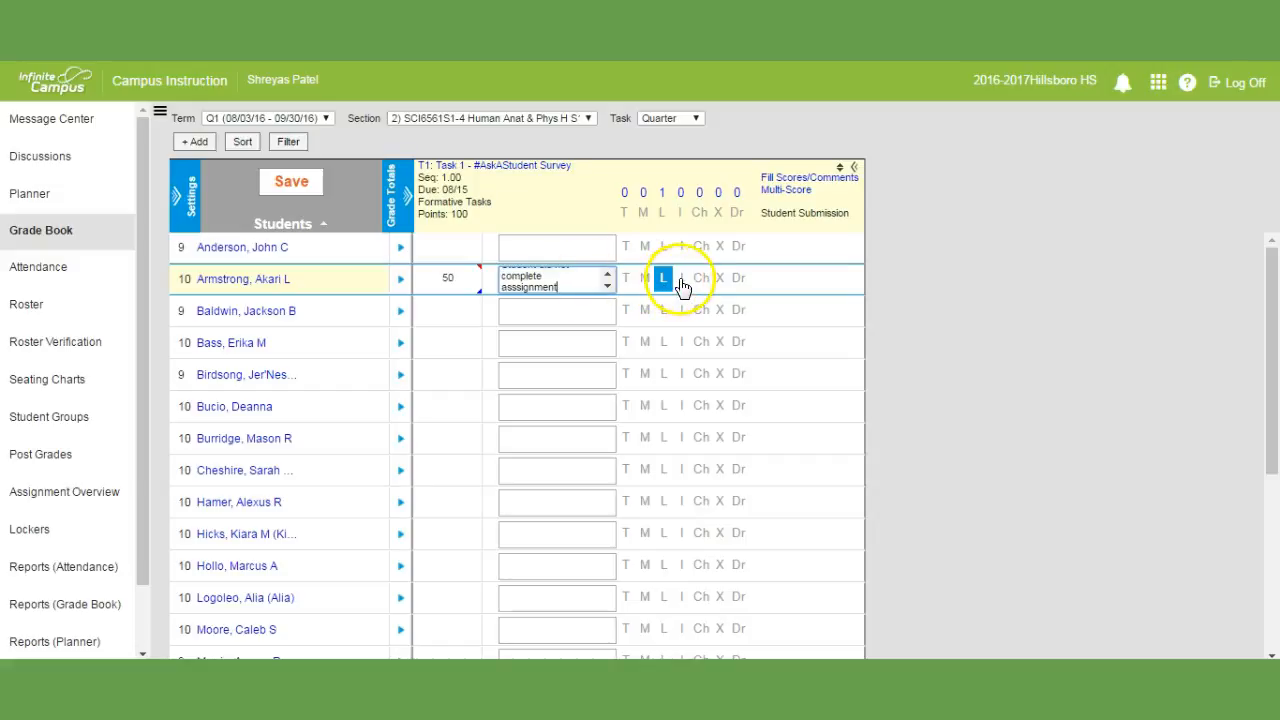
pyautogui.click(681, 279)
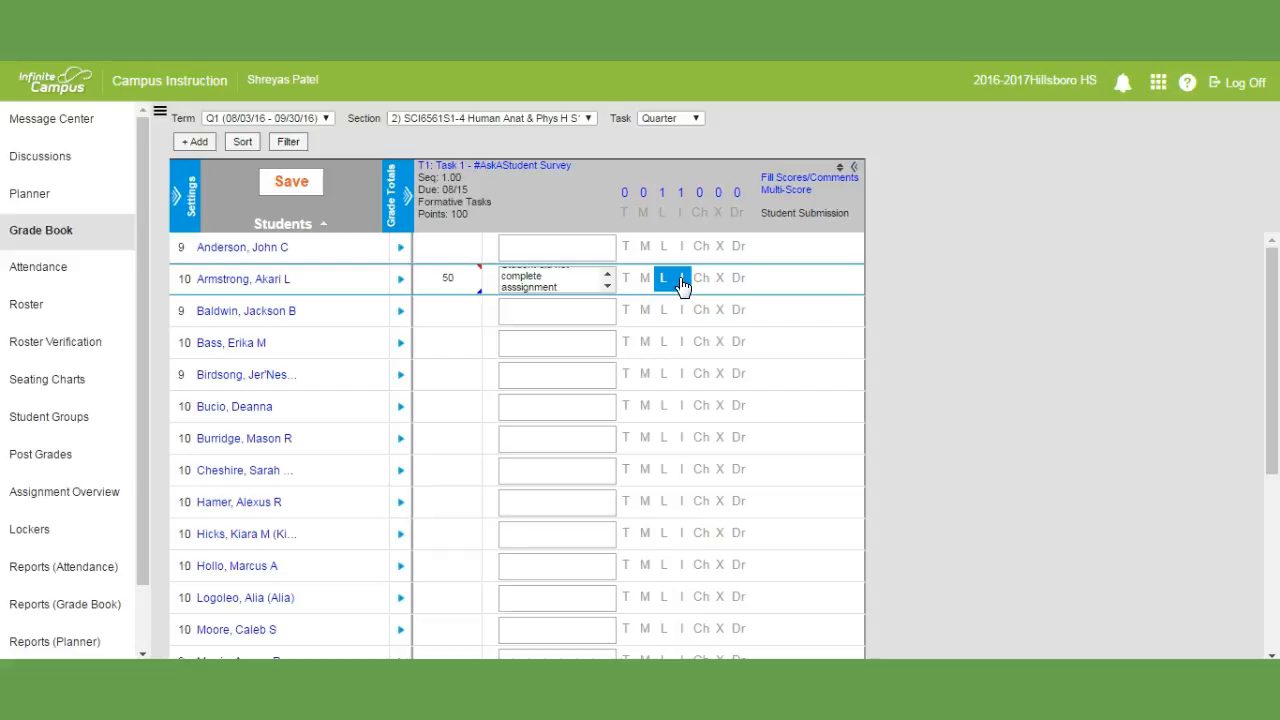
pyautogui.moveTo(450, 276)
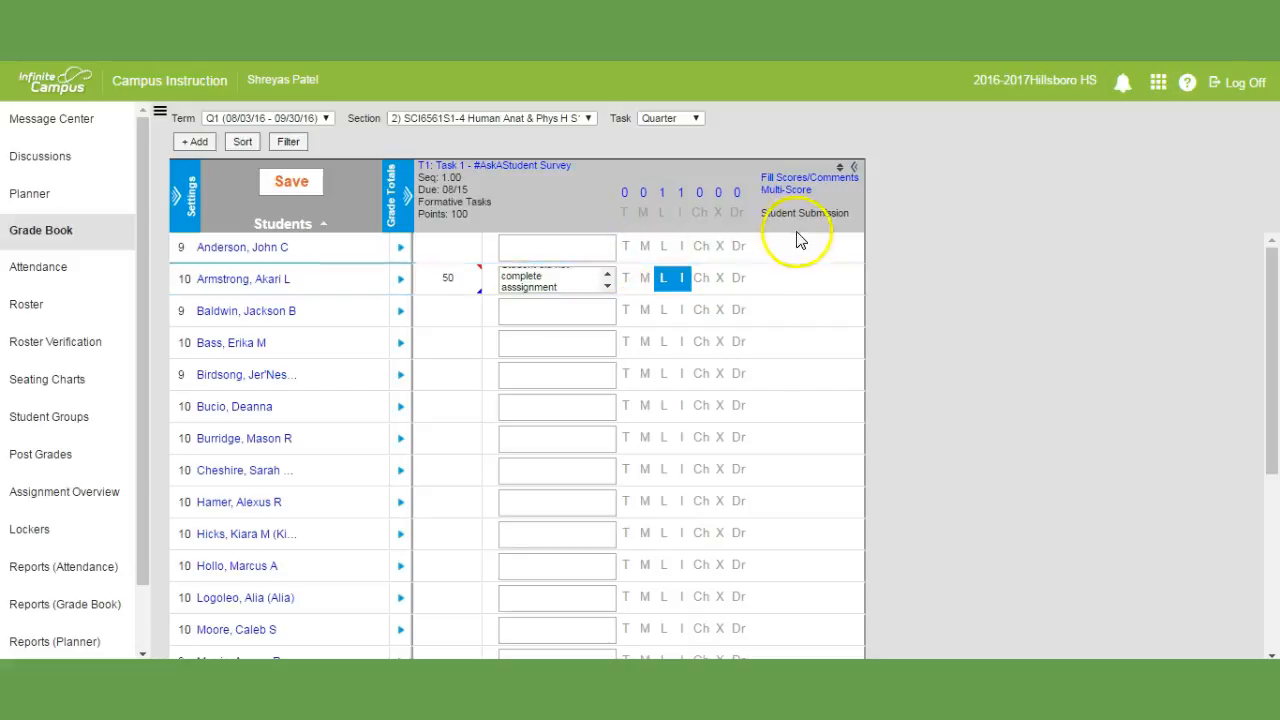
pyautogui.moveTo(750, 224)
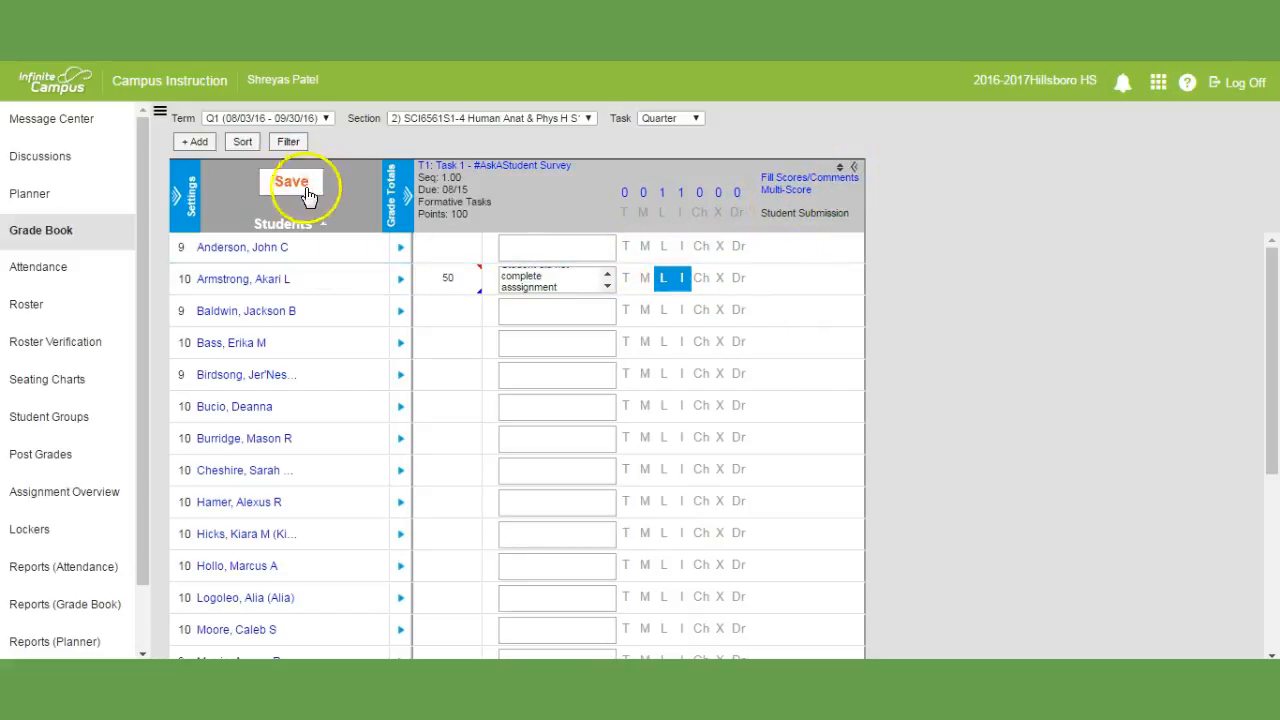
pyautogui.moveTo(641, 172)
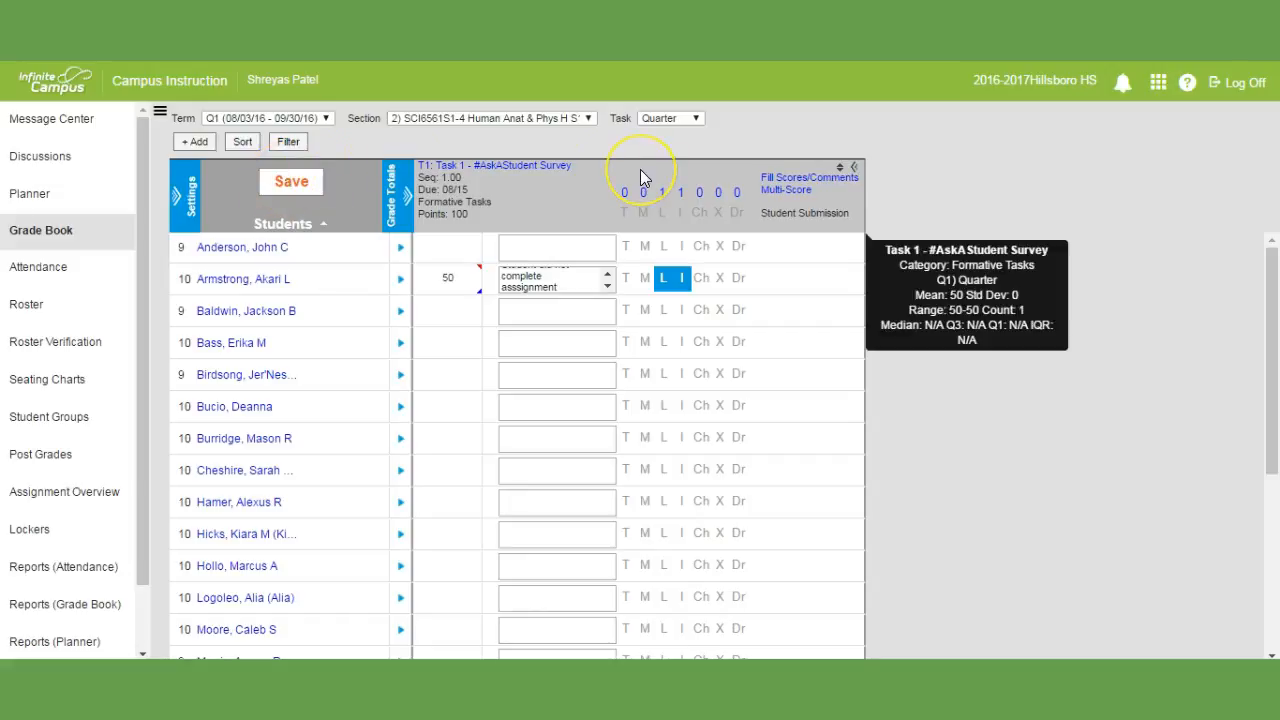